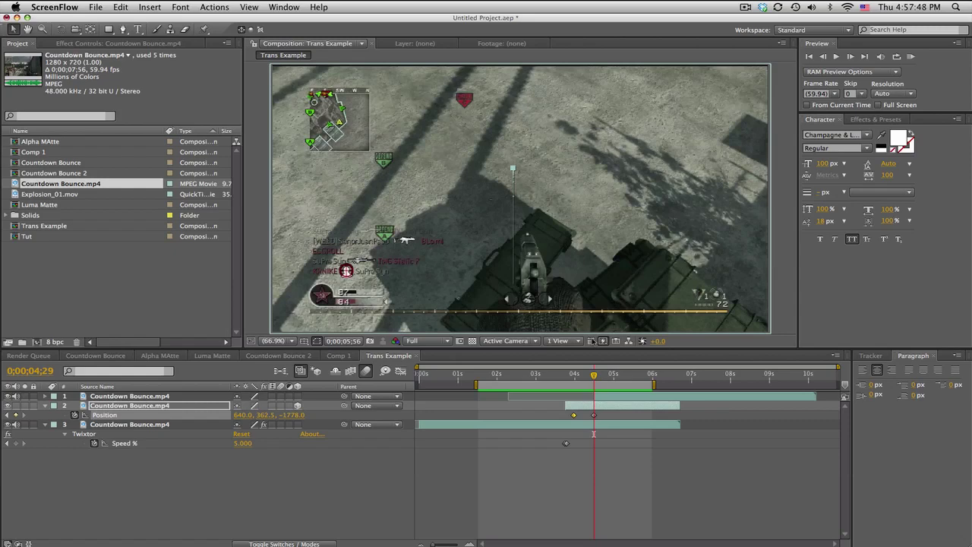
Step: Play a RAM preview of the Trans Example transition, then stop it
click(910, 57)
click(911, 57)
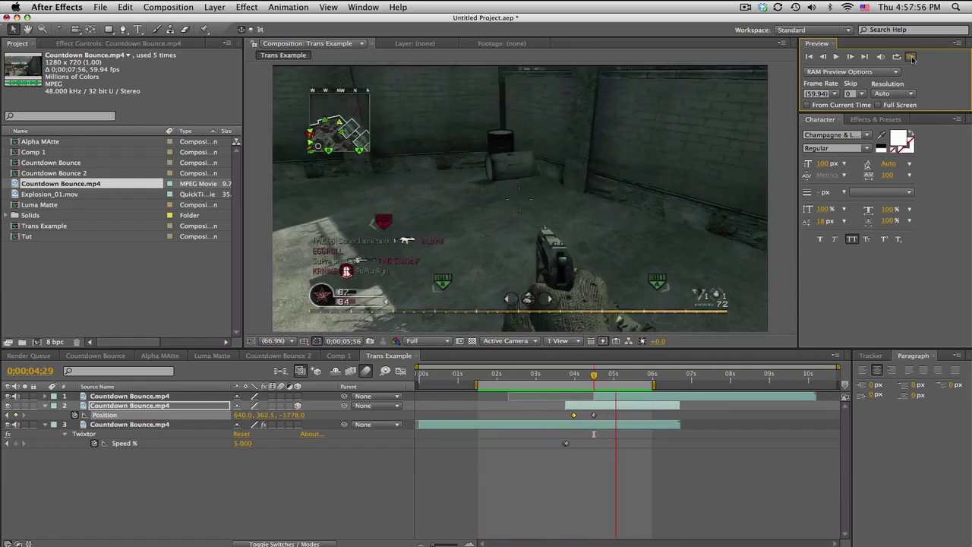
click(494, 353)
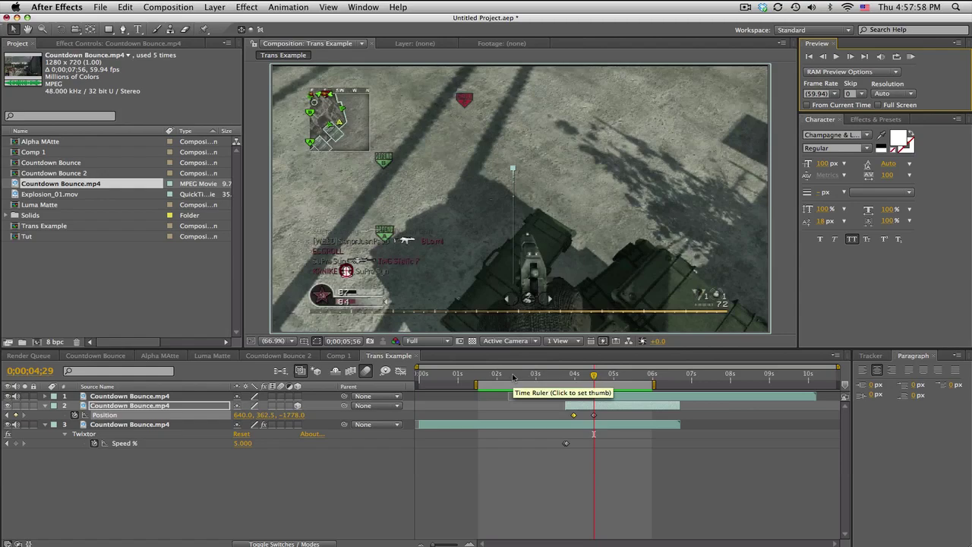
Step: Scrub through the flyby frames between 0;00;03;46 and 0;00;04;17
drag(511, 374, 585, 376)
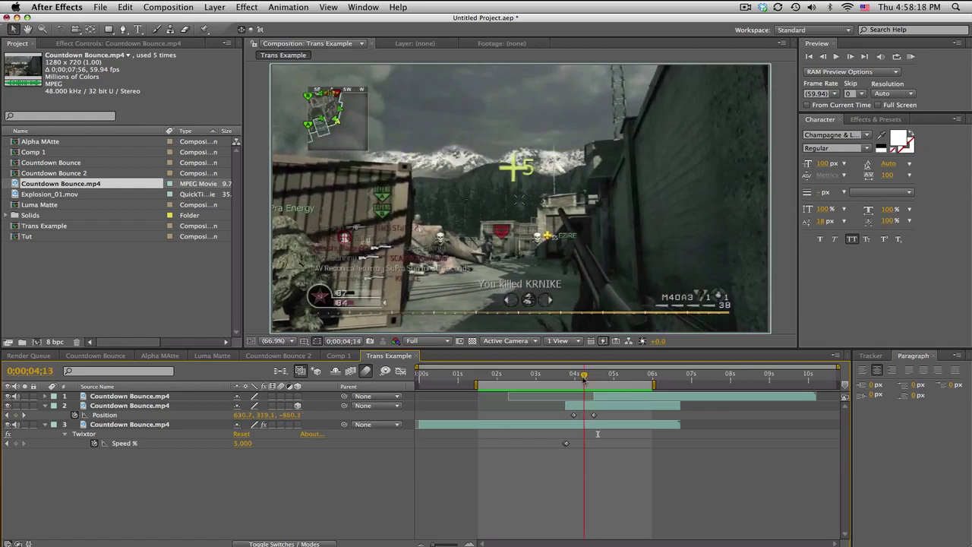
drag(598, 434, 569, 434)
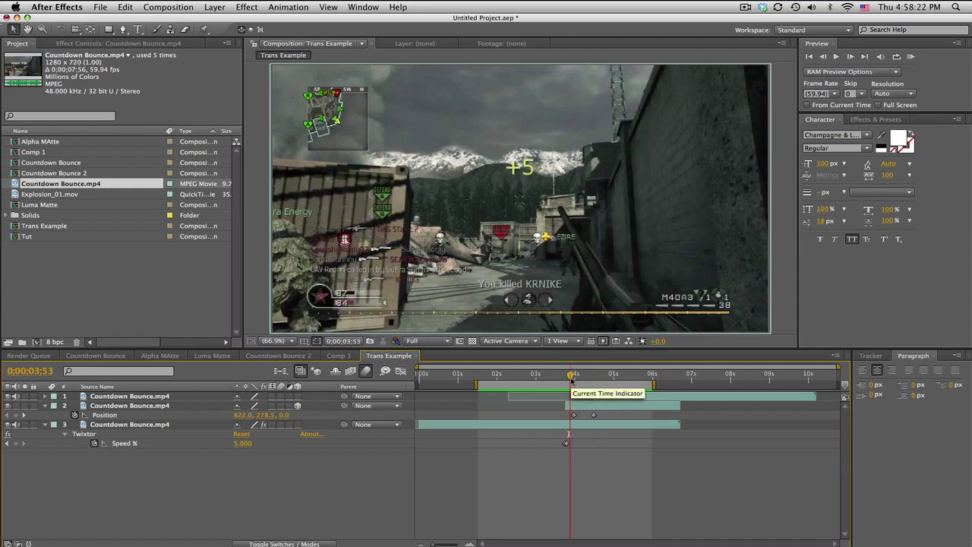
drag(570, 376, 567, 377)
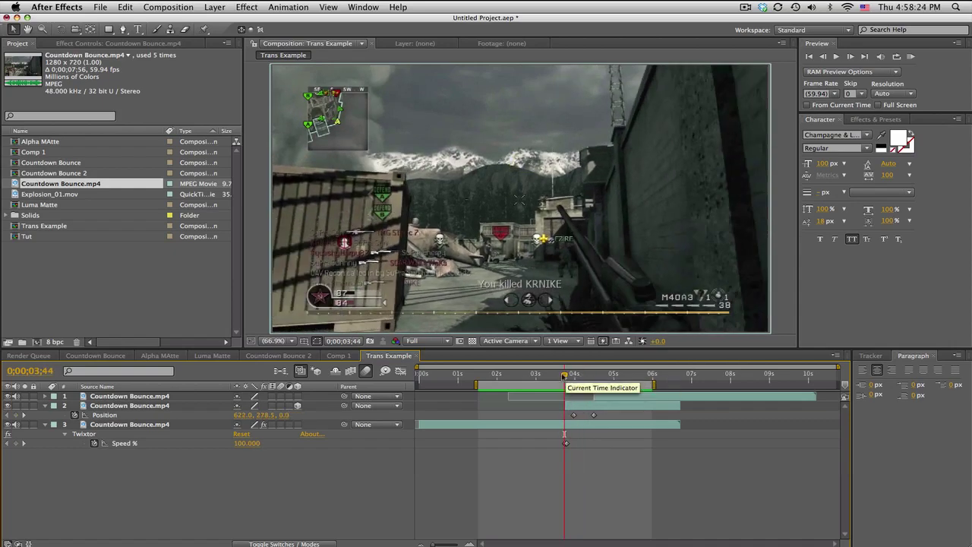
click(578, 375)
click(585, 376)
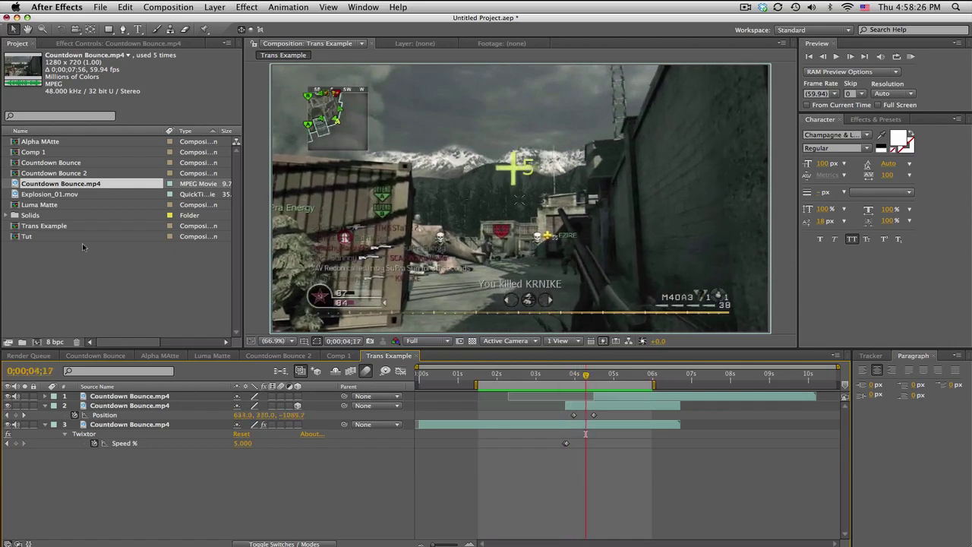
Step: Open the Tut composition and scrub from 0;00;02;40 toward the score popup
double_click(35, 239)
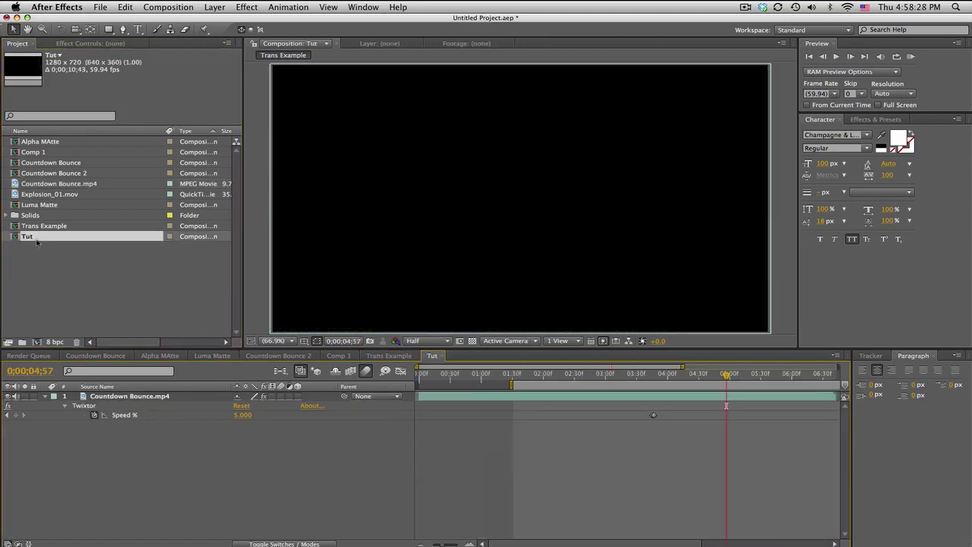
click(584, 376)
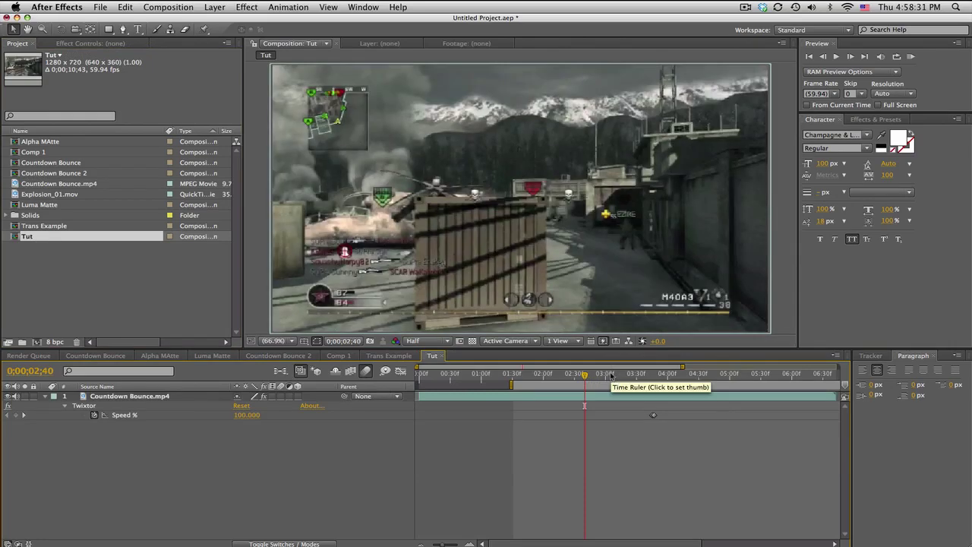
click(612, 375)
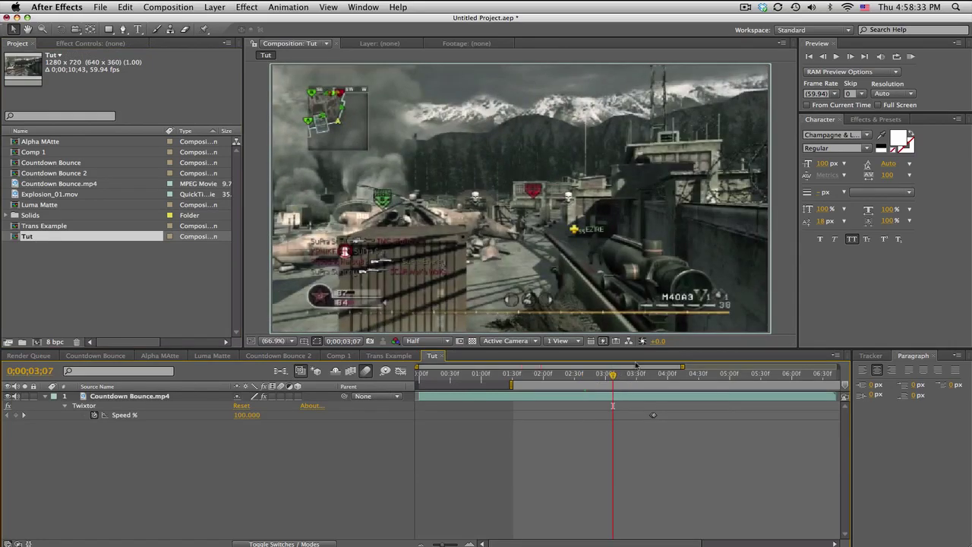
drag(614, 375, 680, 377)
Step: Return to the speed keyframe at 0;00;03;46, preview the slowdown, and select Countdown Bounce.mp4
key(j)
key(space)
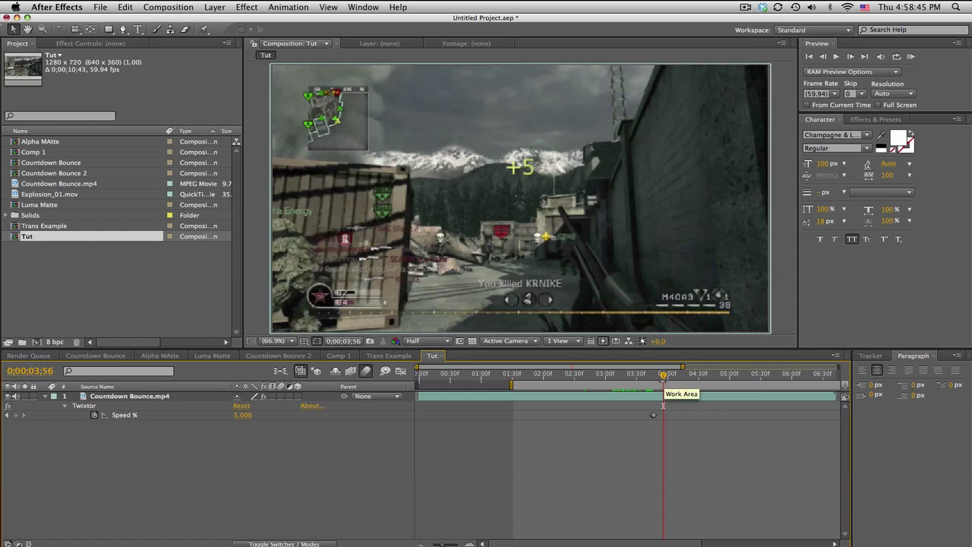
click(169, 398)
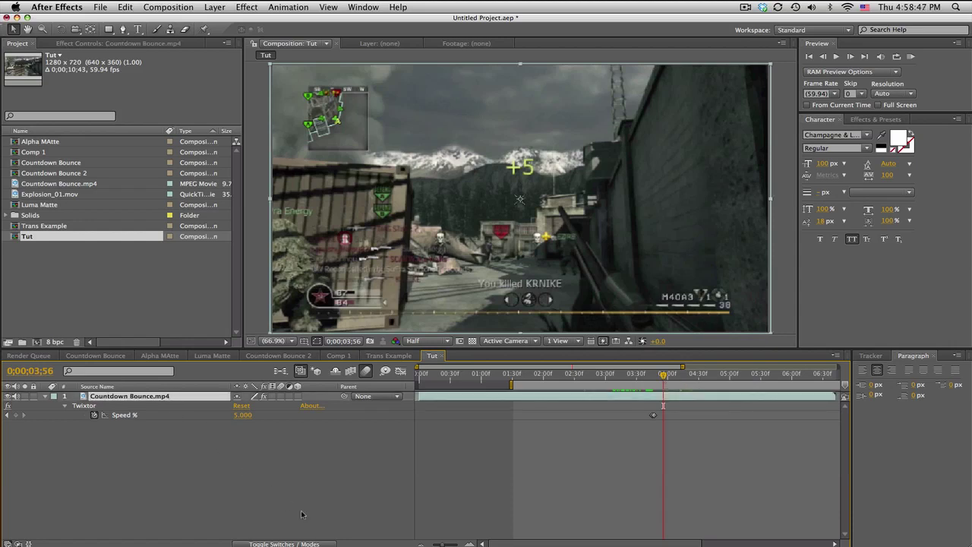
Step: Duplicate the Countdown Bounce.mp4 layer and delete Twixtor from the top copy
key(super+d)
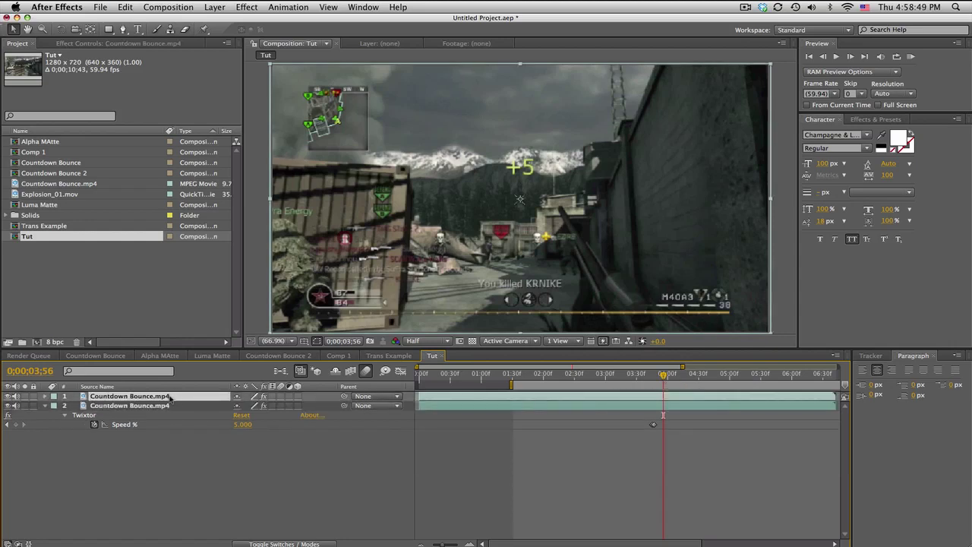
key(F3)
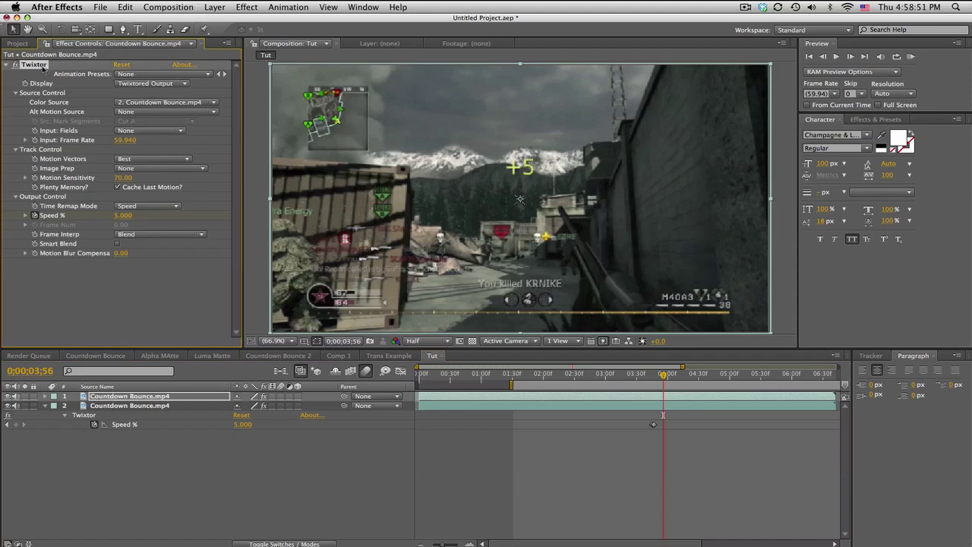
key(Delete)
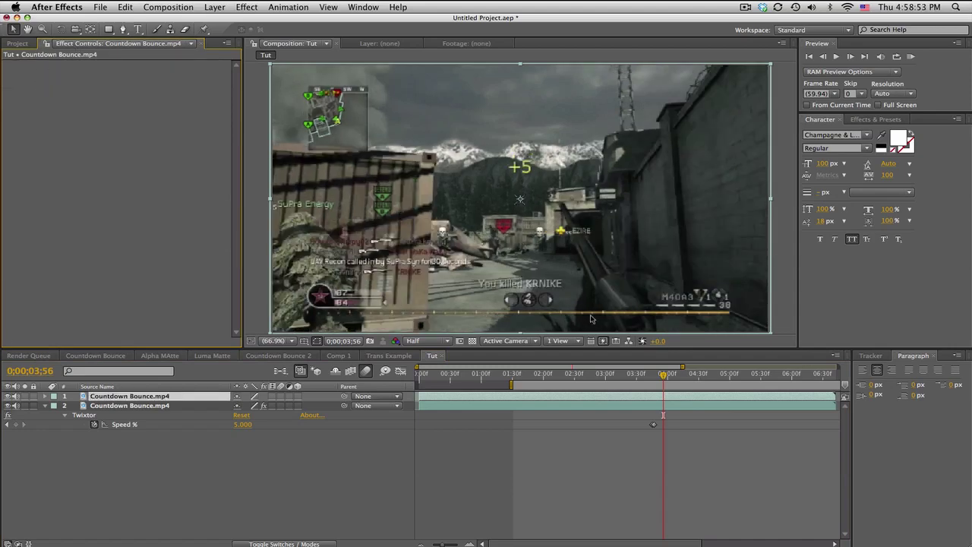
Step: View the comp at 100% framed on the +5, and settle on frame 0;00;03;46
drag(663, 378, 654, 378)
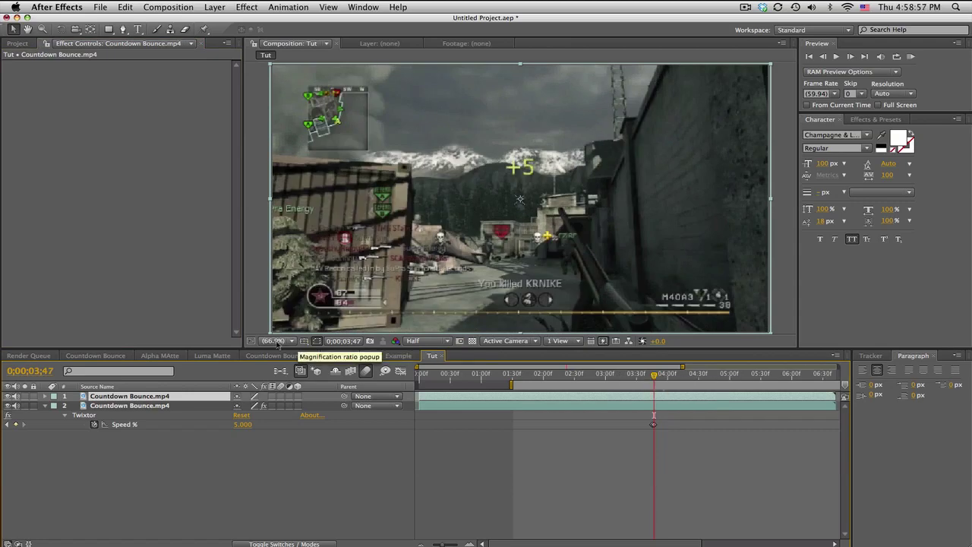
click(278, 340)
click(280, 454)
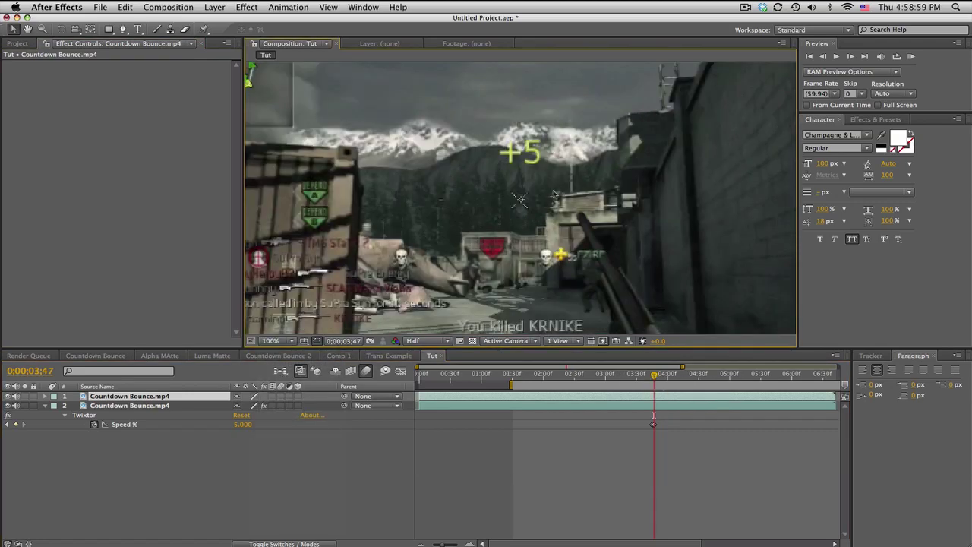
drag(547, 190, 547, 214)
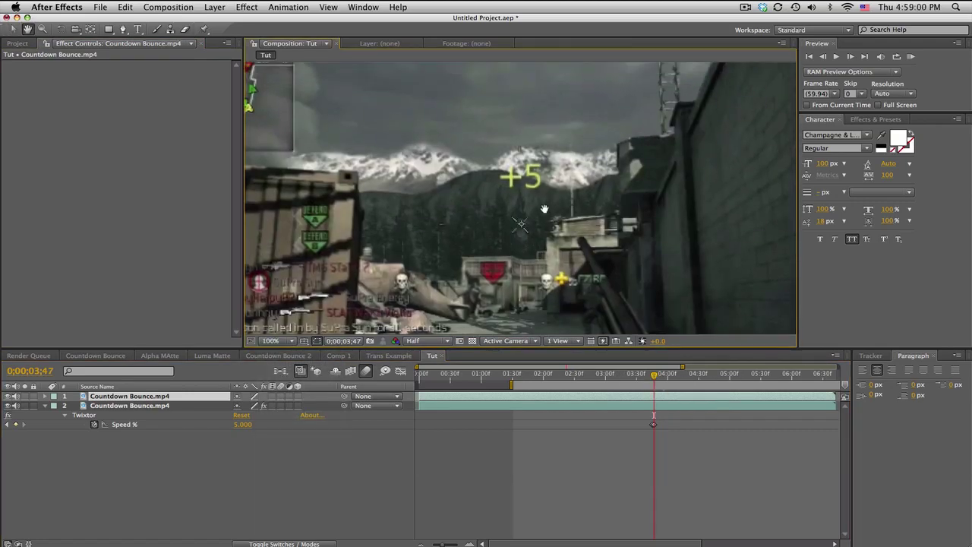
click(823, 61)
click(822, 61)
click(823, 61)
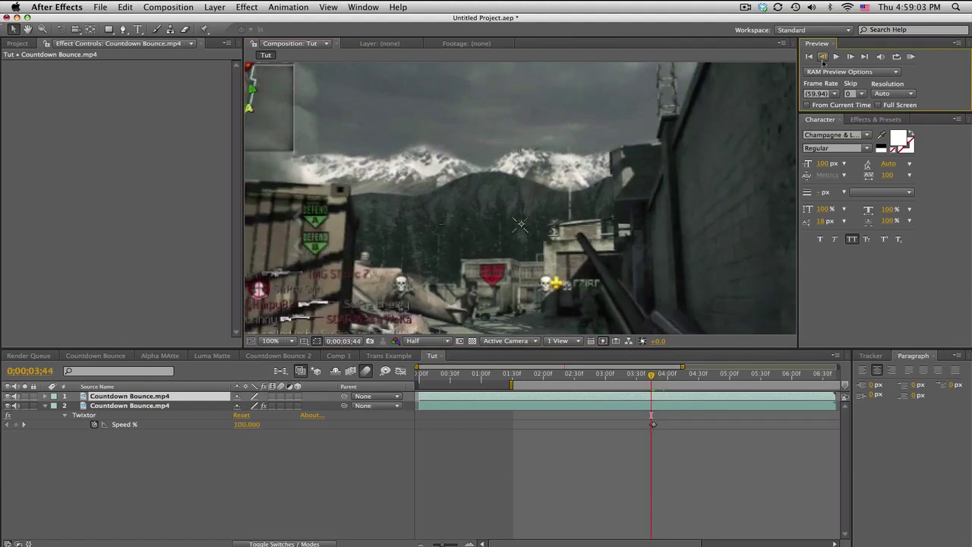
click(854, 58)
click(853, 57)
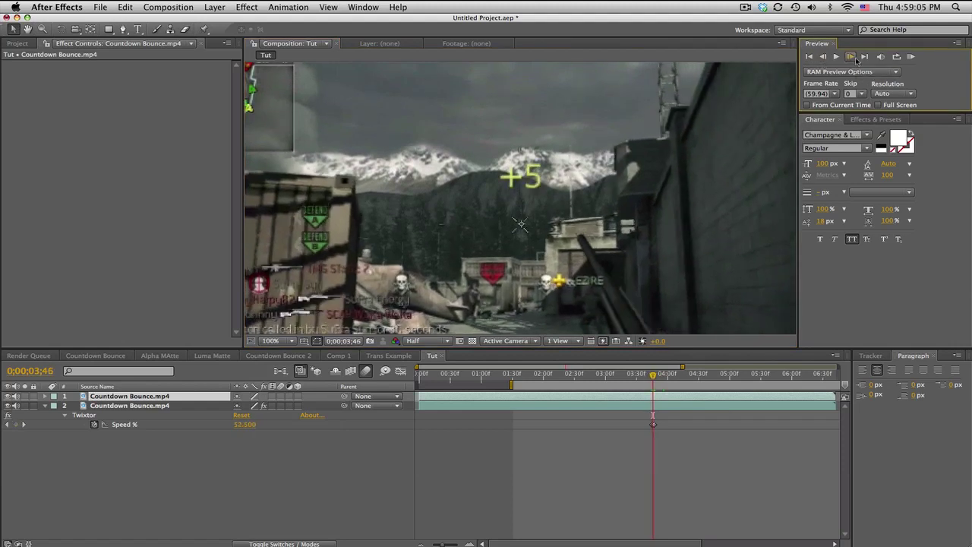
Step: Apply Time > Freeze Frame to the top Countdown Bounce.mp4 layer
right_click(172, 397)
mouse_move(221, 271)
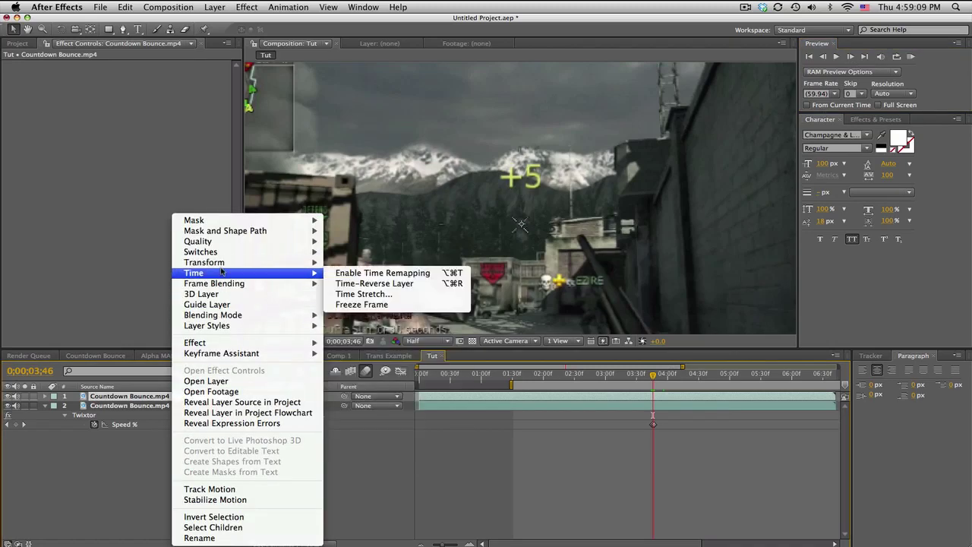
click(351, 305)
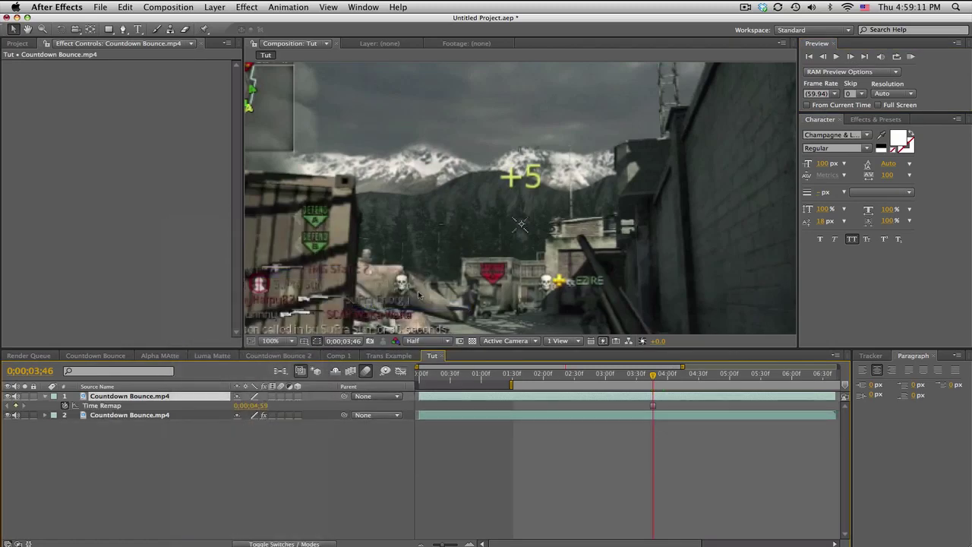
Step: Set the preview to Full resolution at 200% magnification, centred on the +5
click(424, 343)
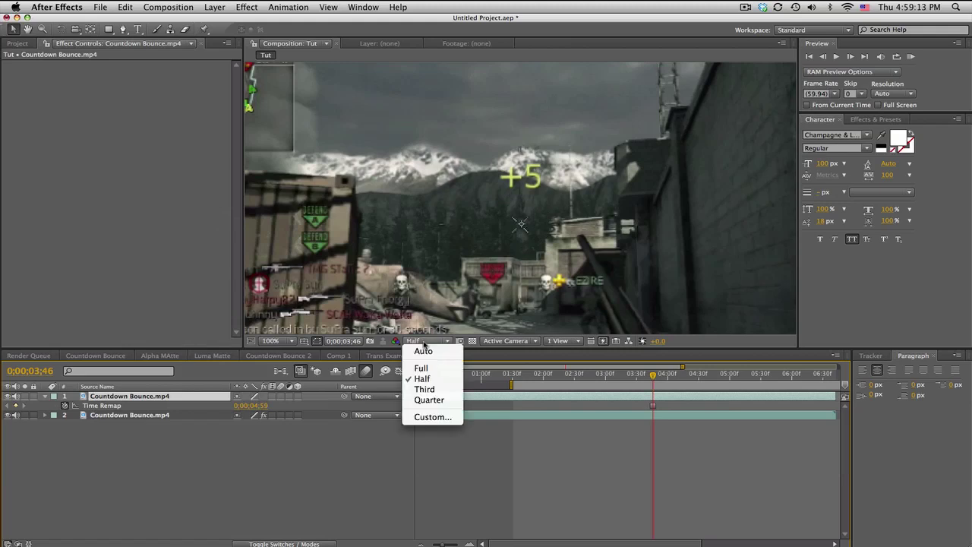
click(421, 368)
click(279, 341)
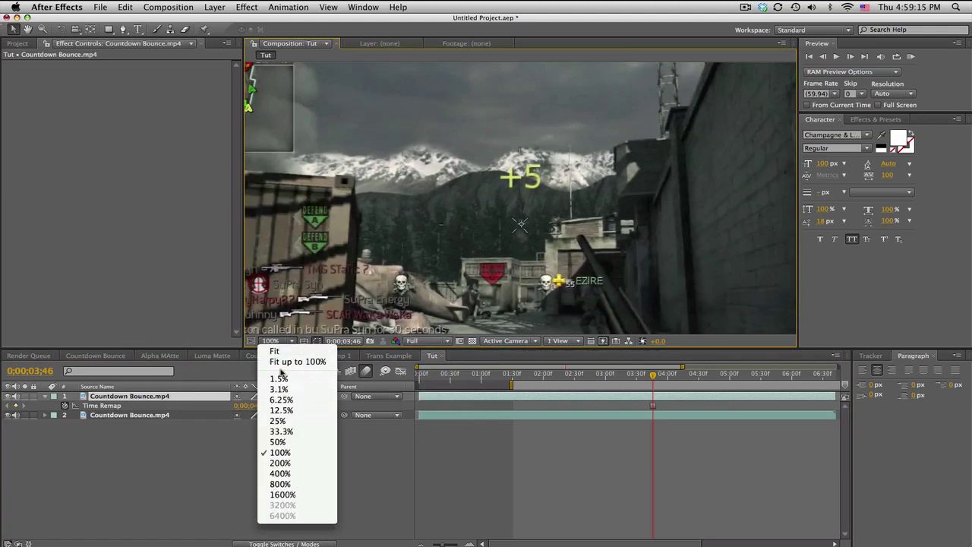
click(300, 463)
drag(528, 187, 528, 216)
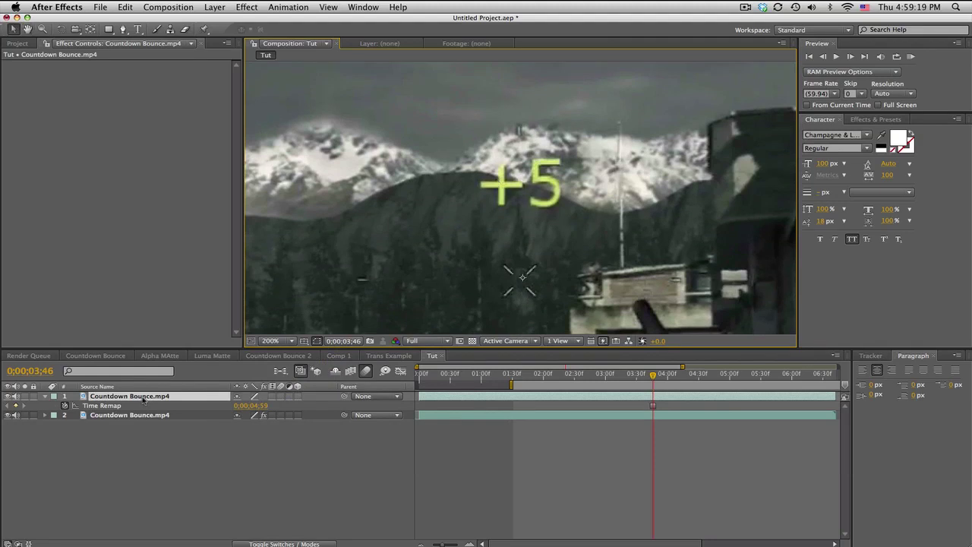
Step: Draw a Pen mask around the '+' on the top layer and solo that layer
click(123, 29)
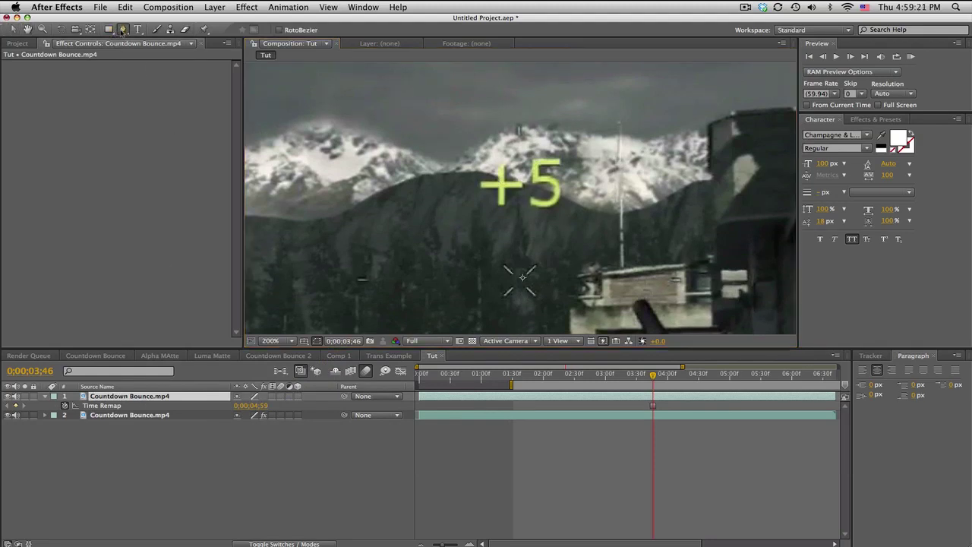
click(481, 184)
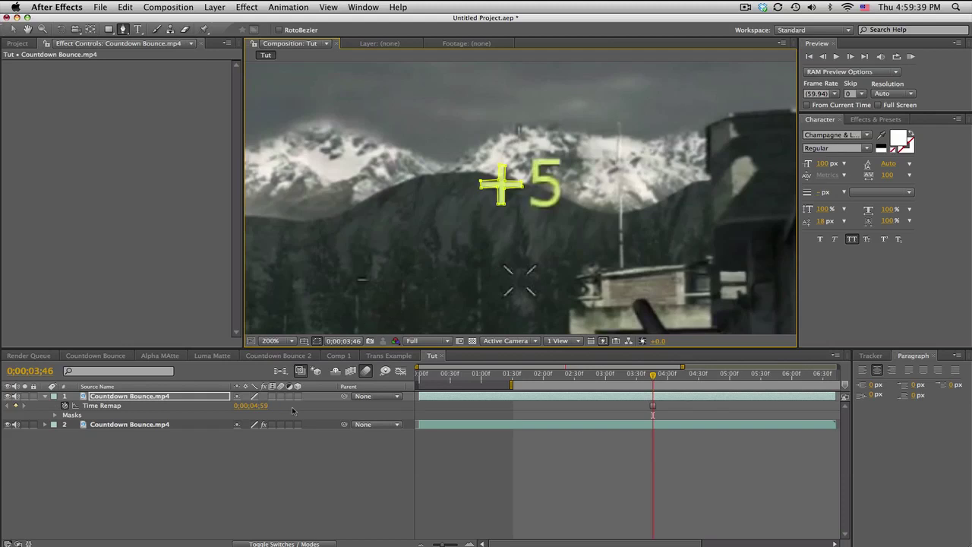
click(174, 397)
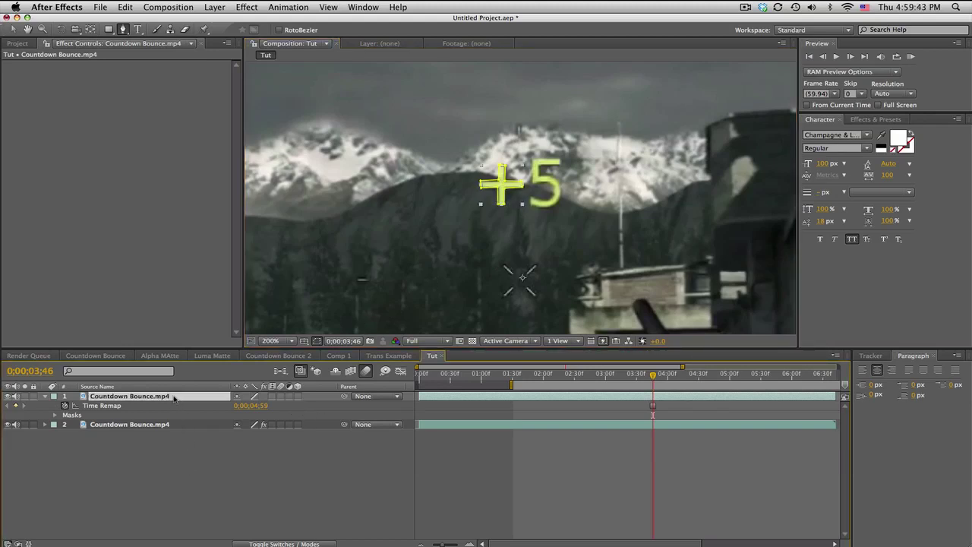
click(24, 396)
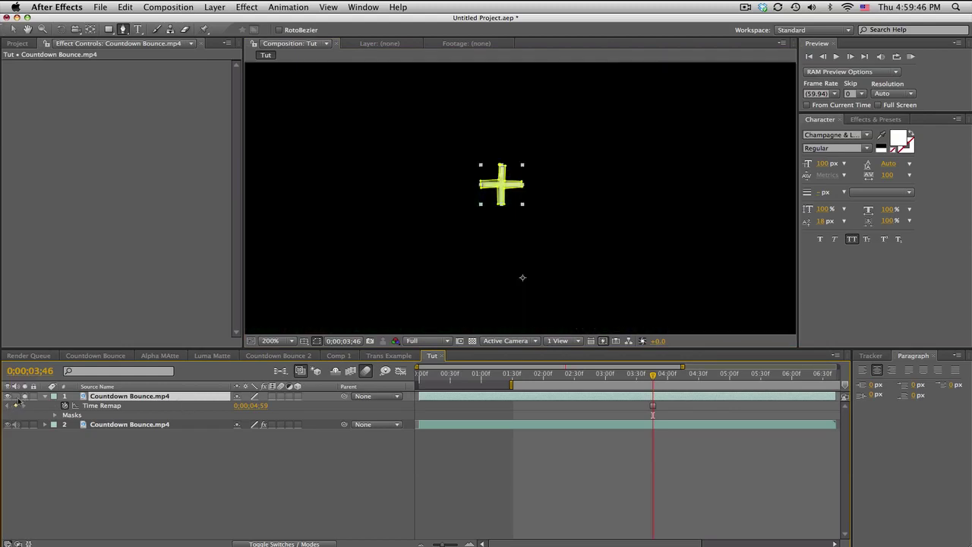
Step: Inspect the masked plus over the transparency grid, then unsolo layer 1 to restore the footage
click(472, 340)
click(482, 431)
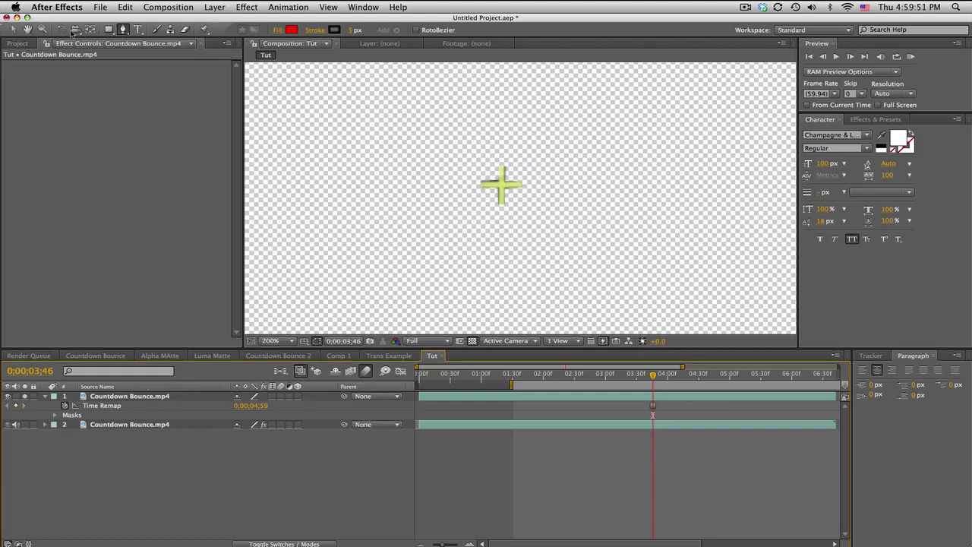
click(13, 30)
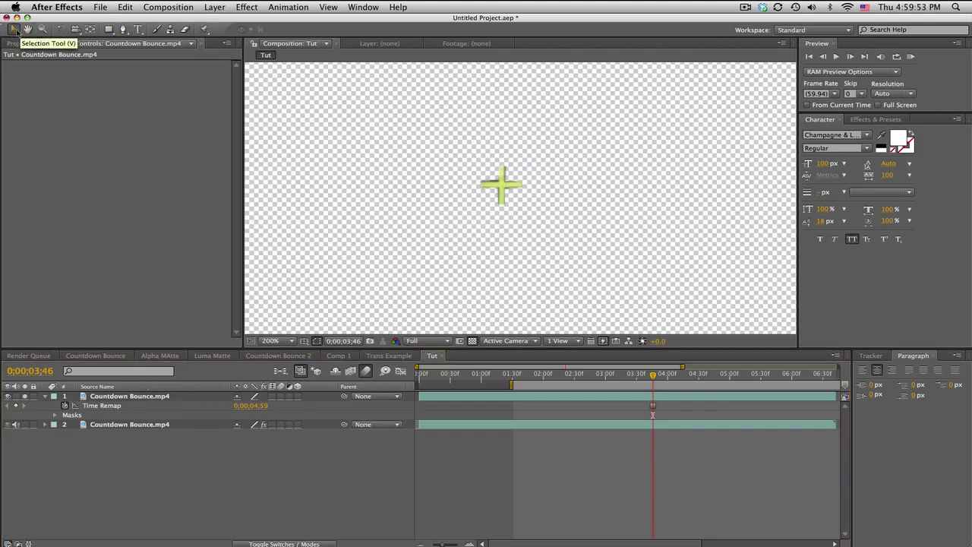
click(155, 397)
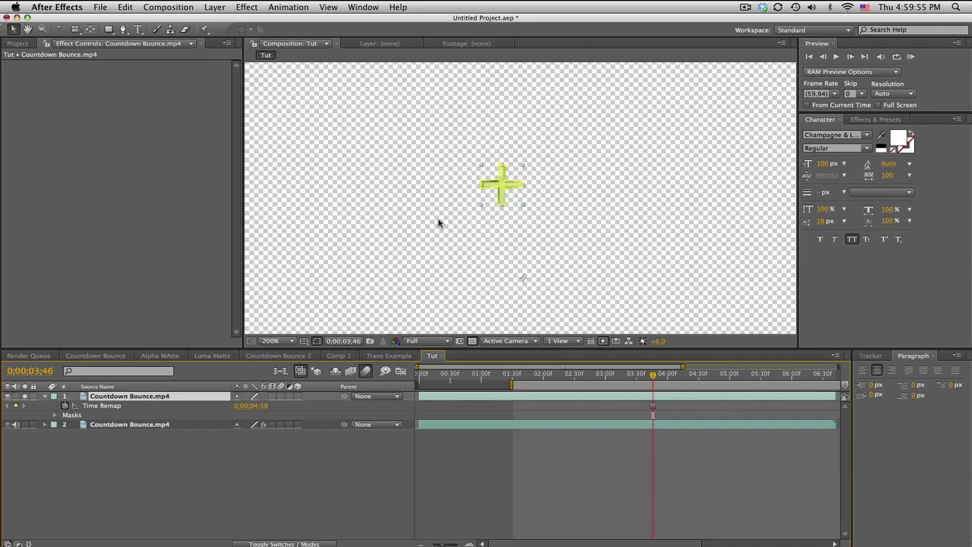
click(501, 182)
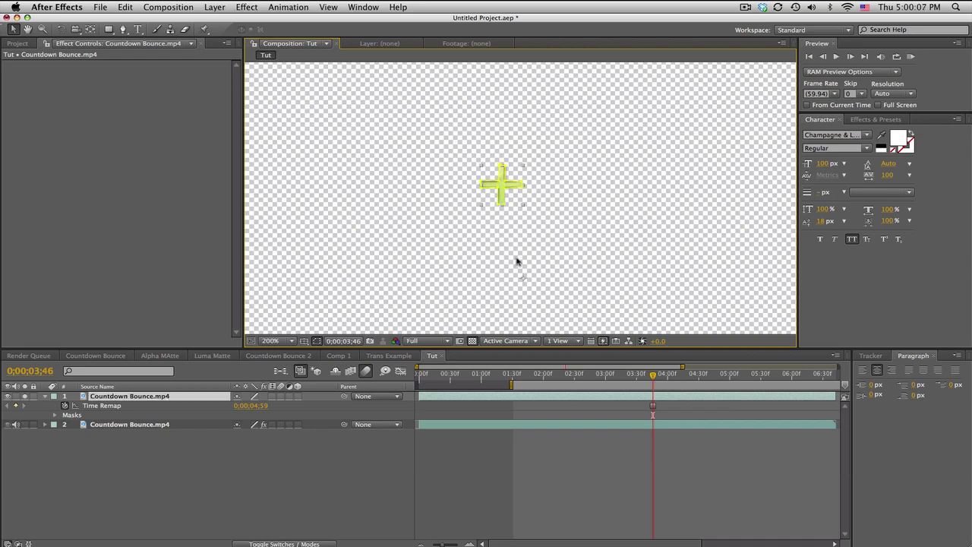
click(534, 462)
click(500, 186)
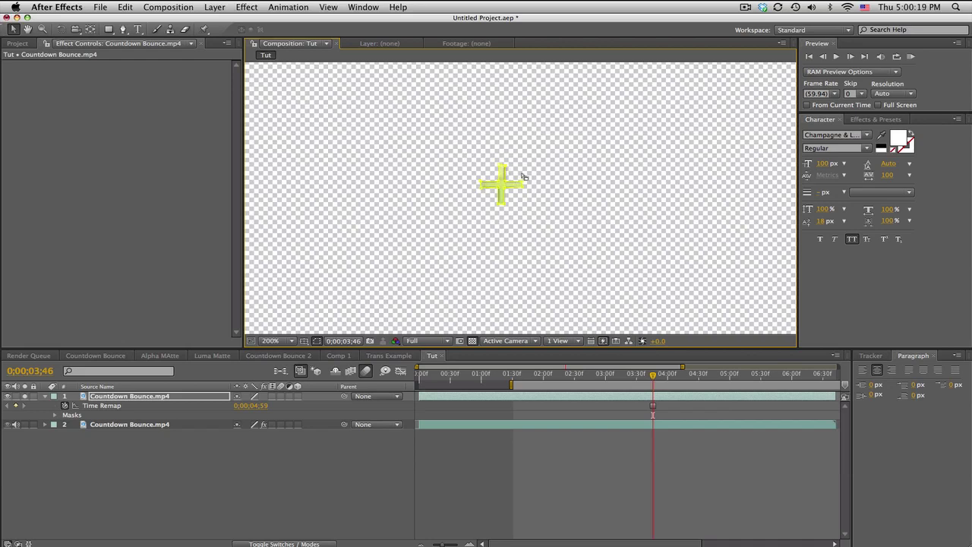
click(491, 468)
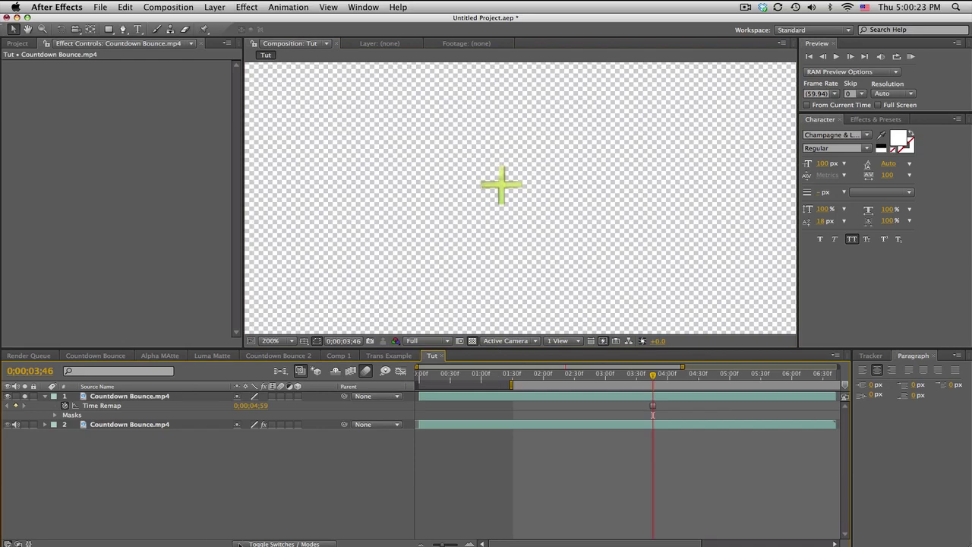
click(27, 398)
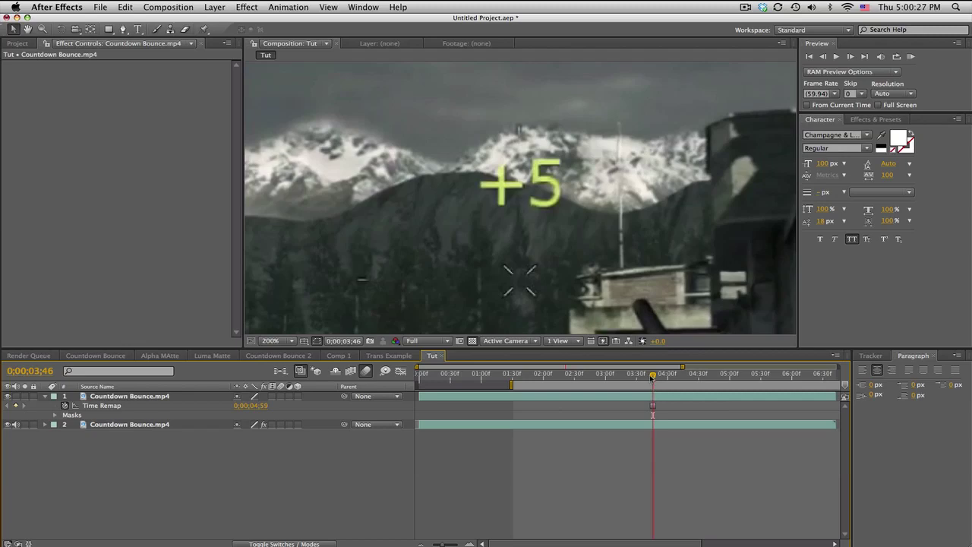
Step: Fit the whole frame in the viewer with the playhead at 0;00;03;46
drag(653, 374, 472, 374)
click(272, 341)
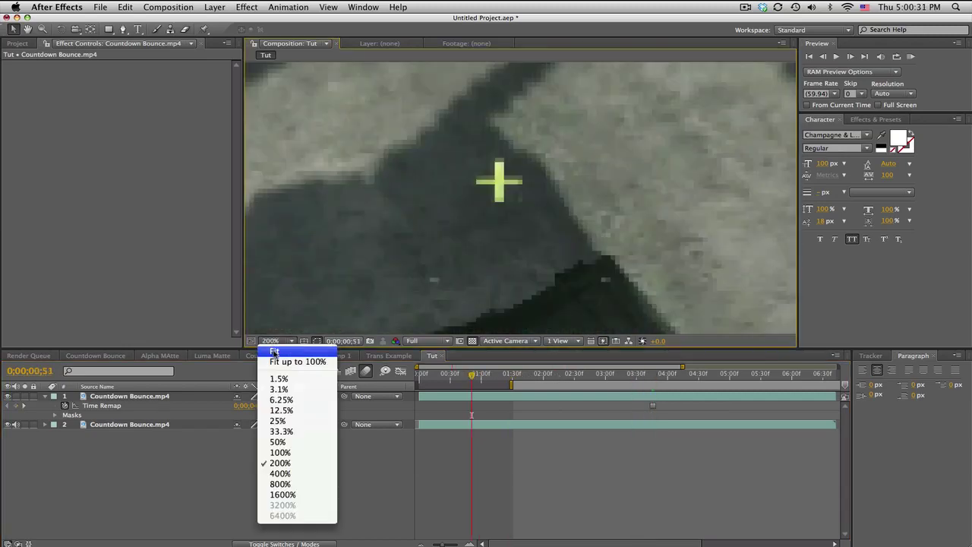
key(Return)
click(652, 376)
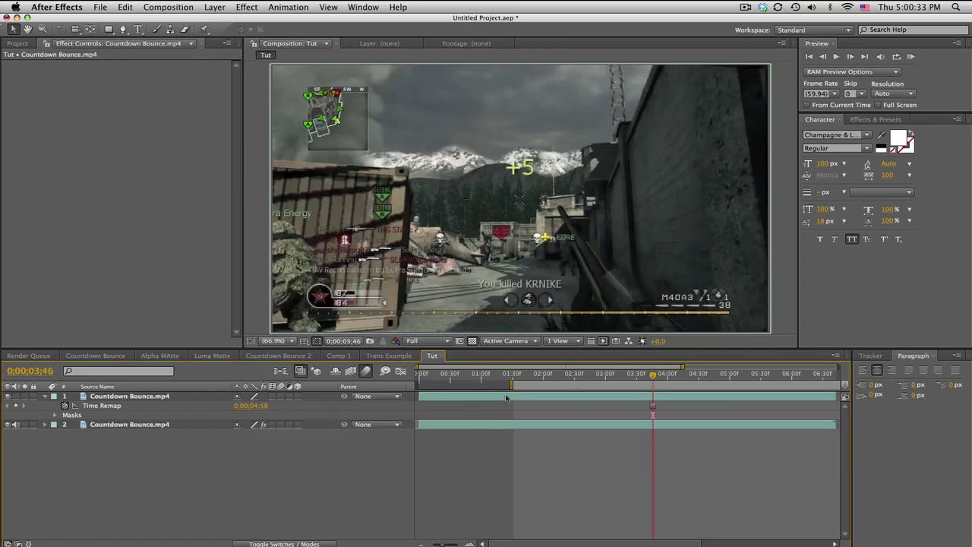
Step: Trim the plus layer's In point to 0;00;03;46 and scrub past the cut to check it
click(561, 397)
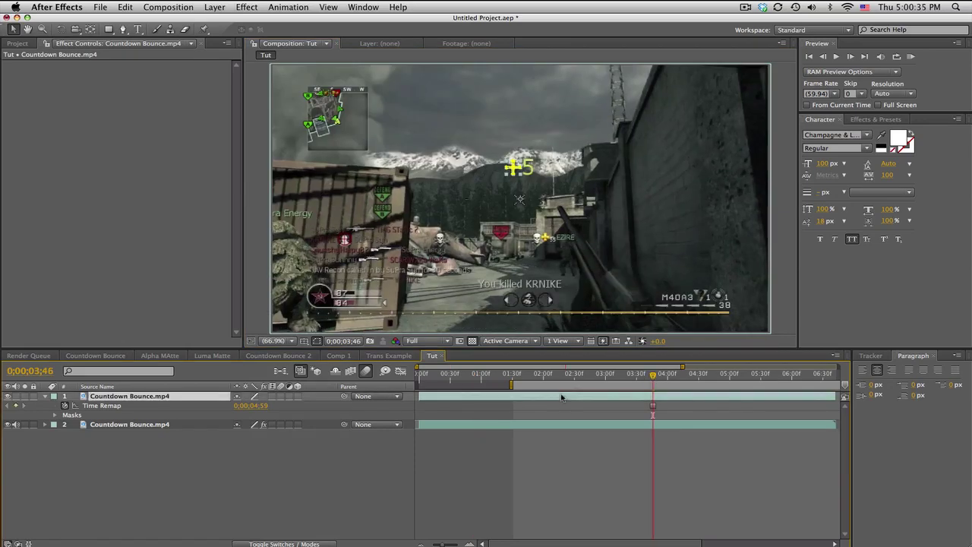
key(alt+bracketleft)
click(642, 376)
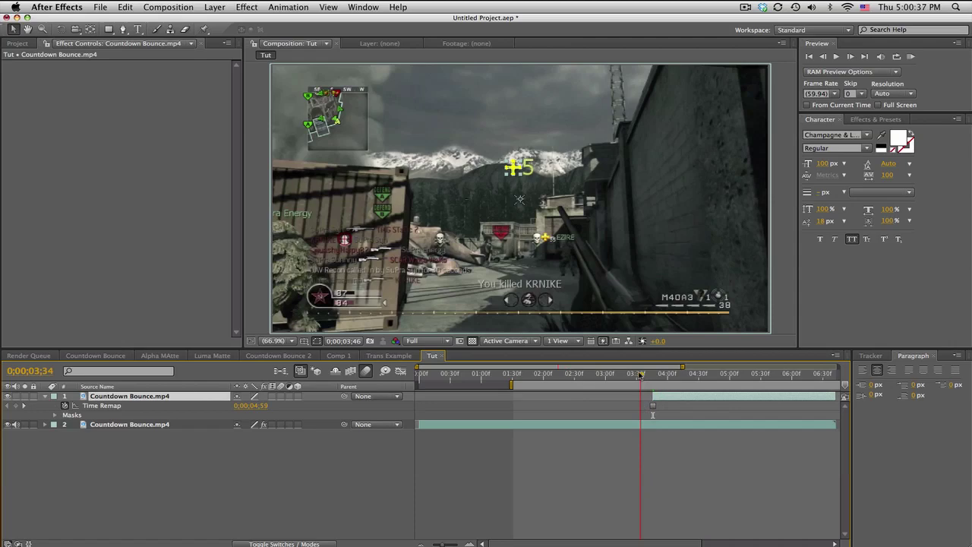
click(654, 376)
drag(664, 377, 742, 377)
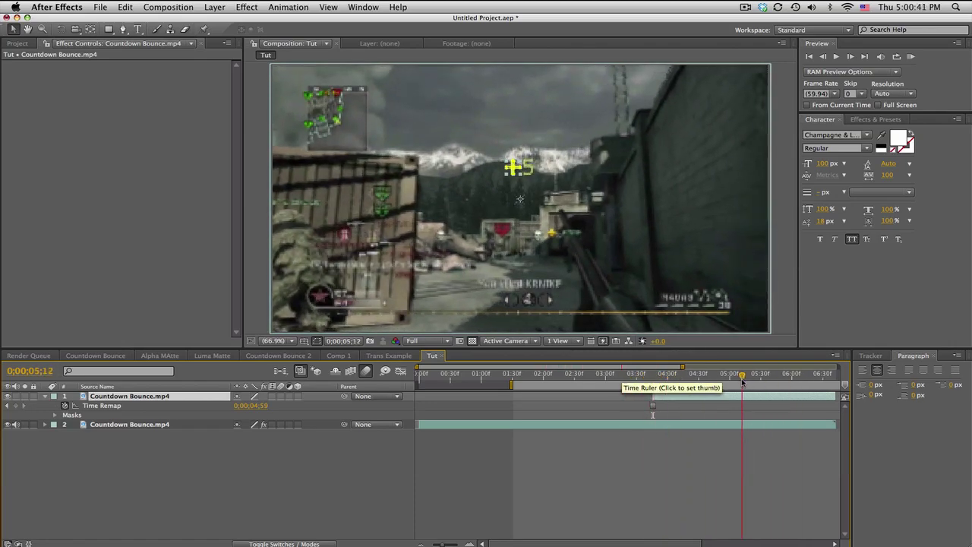
Step: Place the playhead at 0;00;04;00 and set the viewer magnification to 100%
click(661, 377)
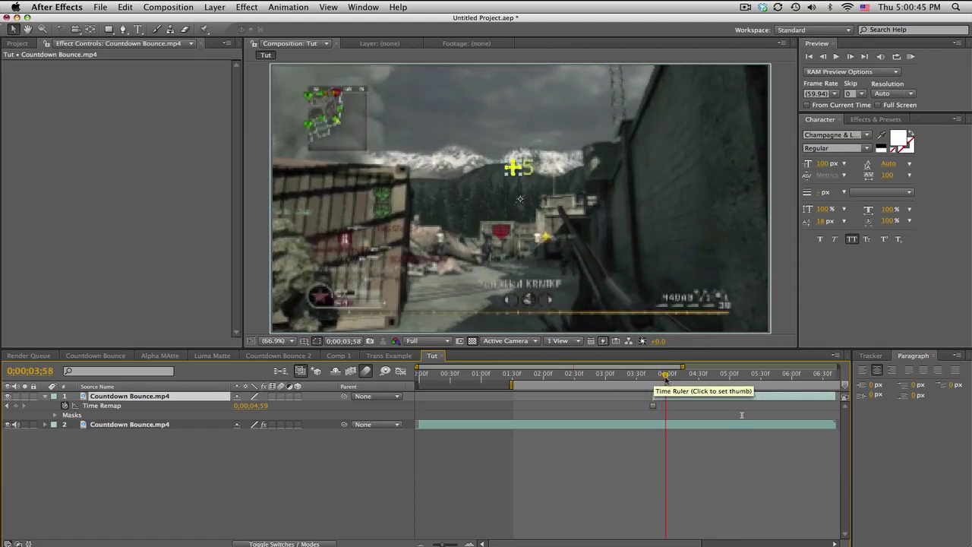
drag(666, 379, 667, 379)
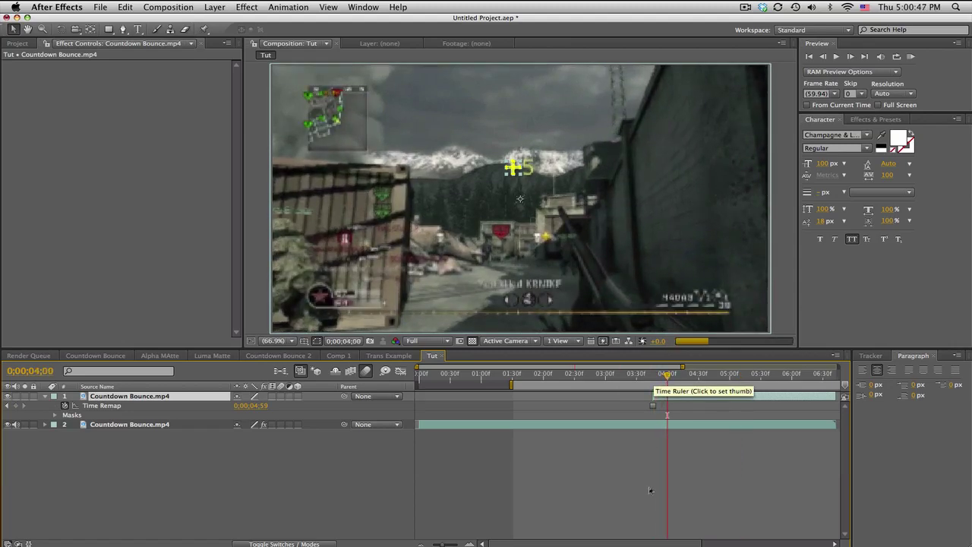
click(286, 341)
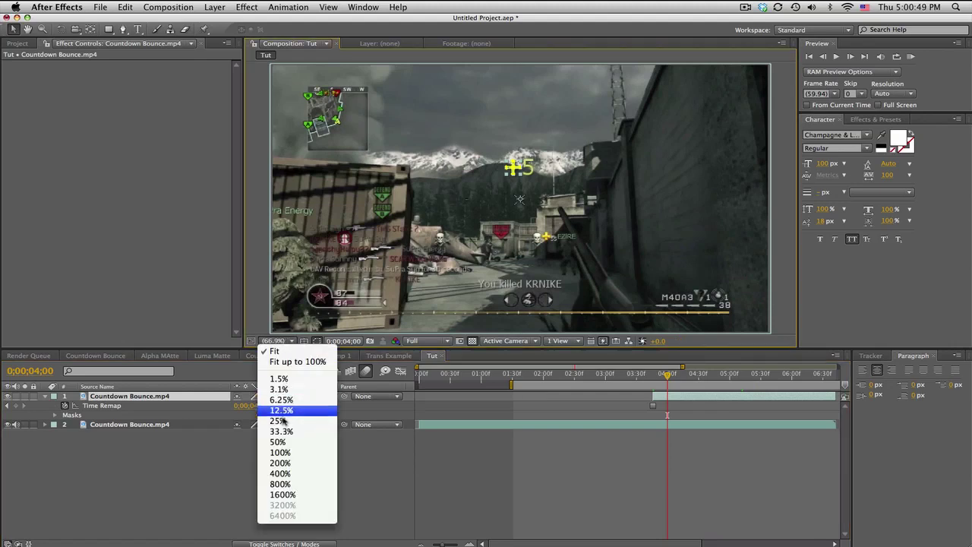
click(284, 453)
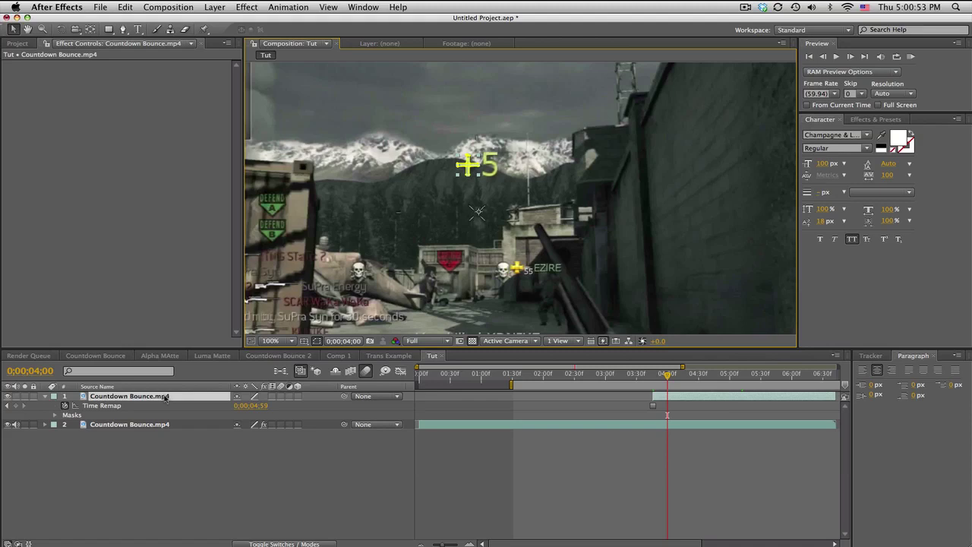
Step: Make the plus layer 3D, move it to 623, 278, and key Position at 0;00;04;00
key(p)
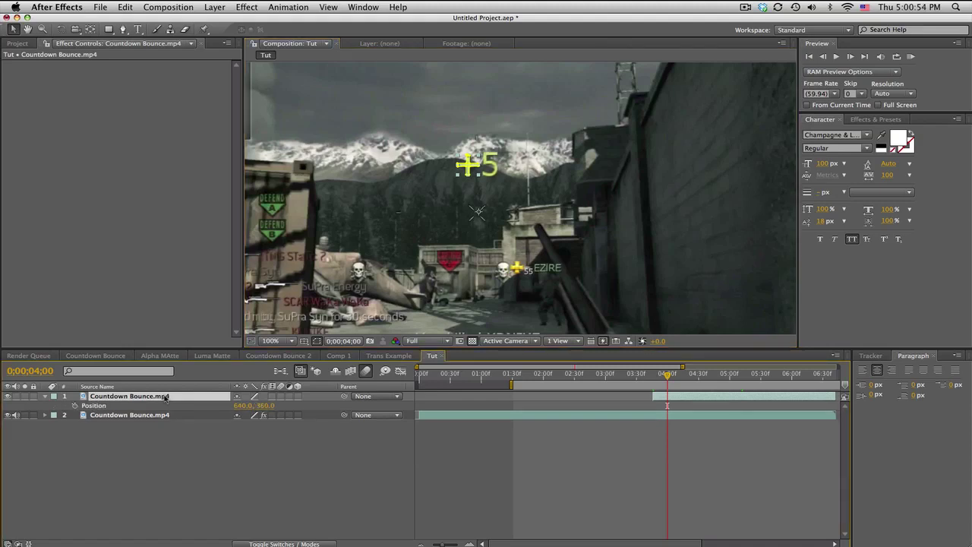
click(298, 397)
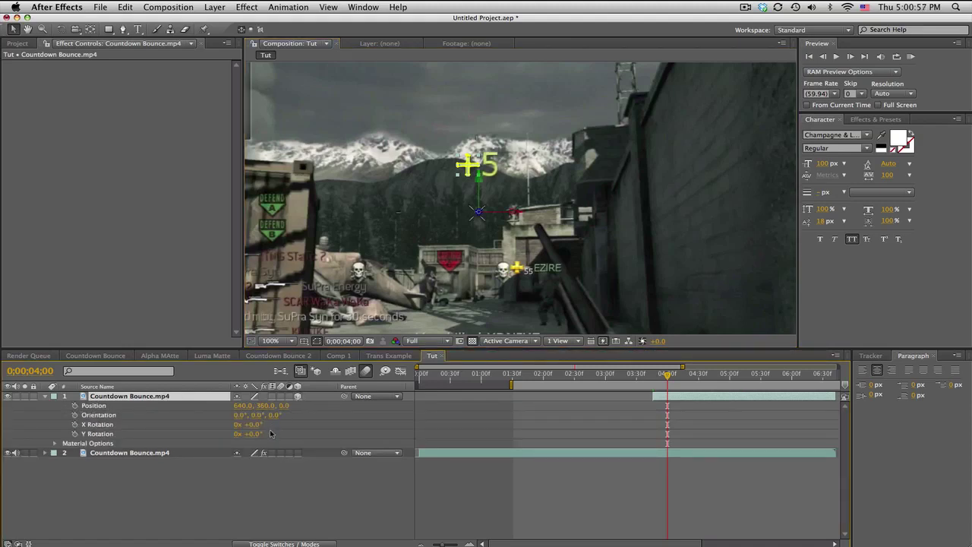
click(90, 29)
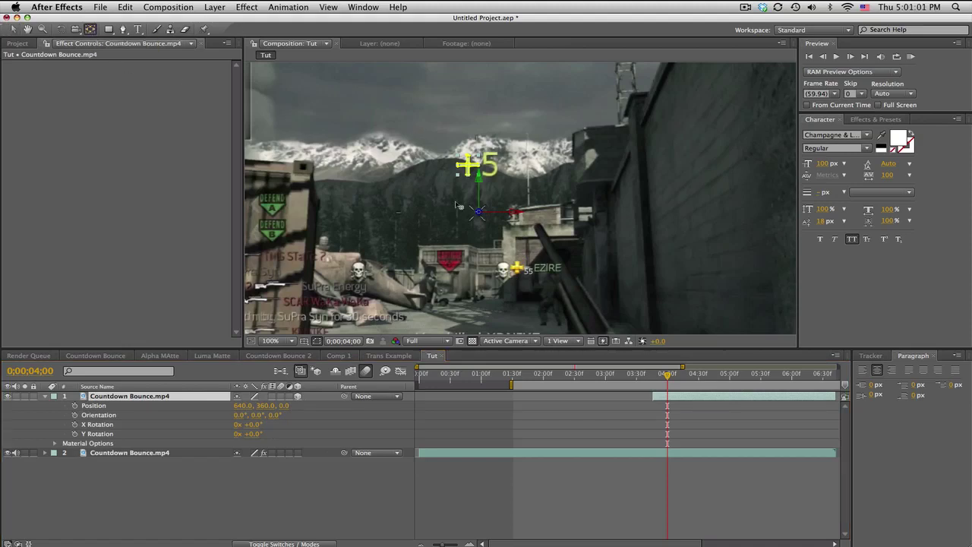
drag(479, 214, 473, 167)
click(611, 433)
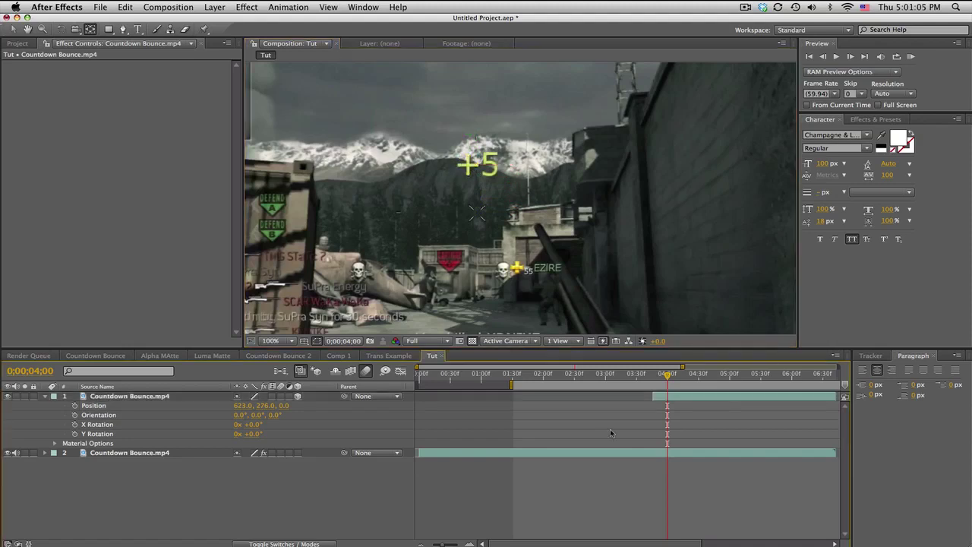
click(75, 405)
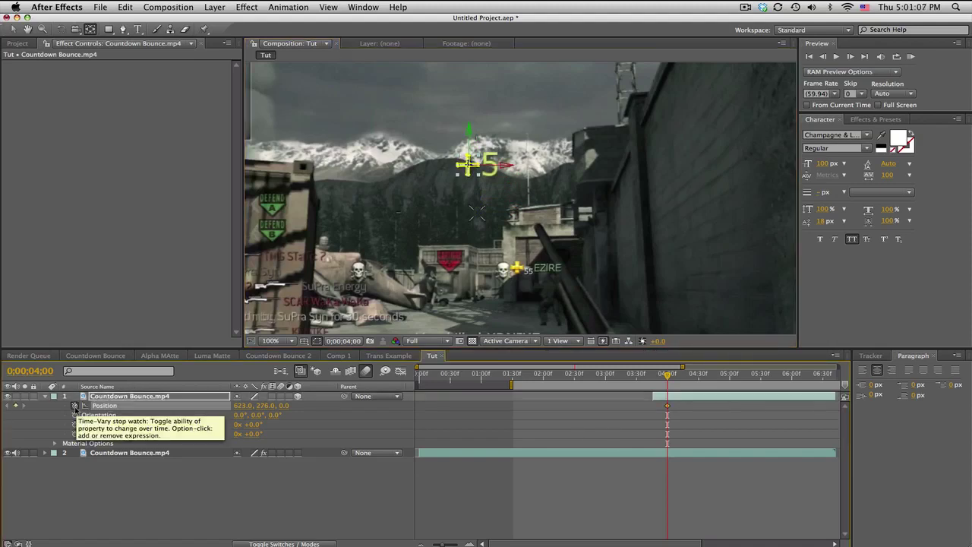
Step: At 0;00;05;01, key the plus's Position to 639, 359, -1784 with the view fitted
click(731, 382)
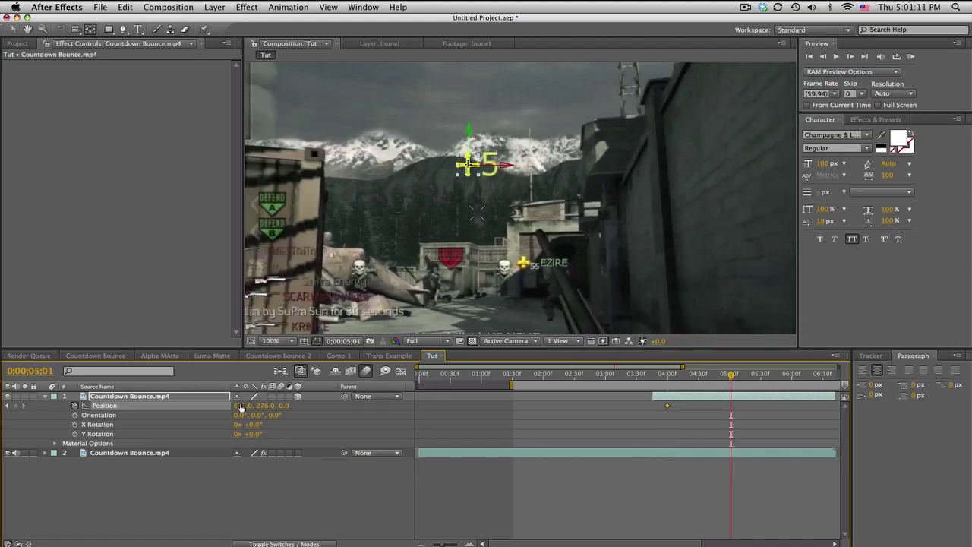
drag(240, 408, 171, 417)
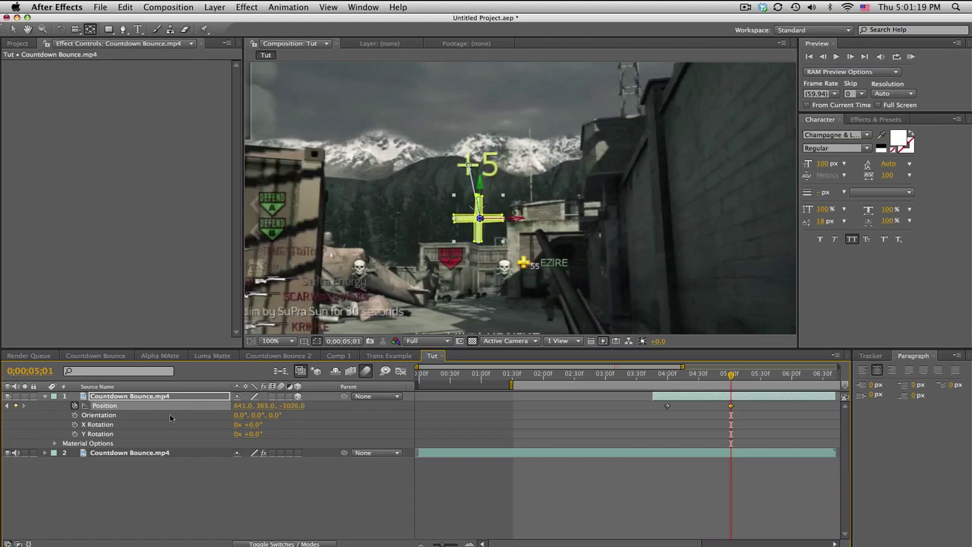
drag(293, 405, 207, 404)
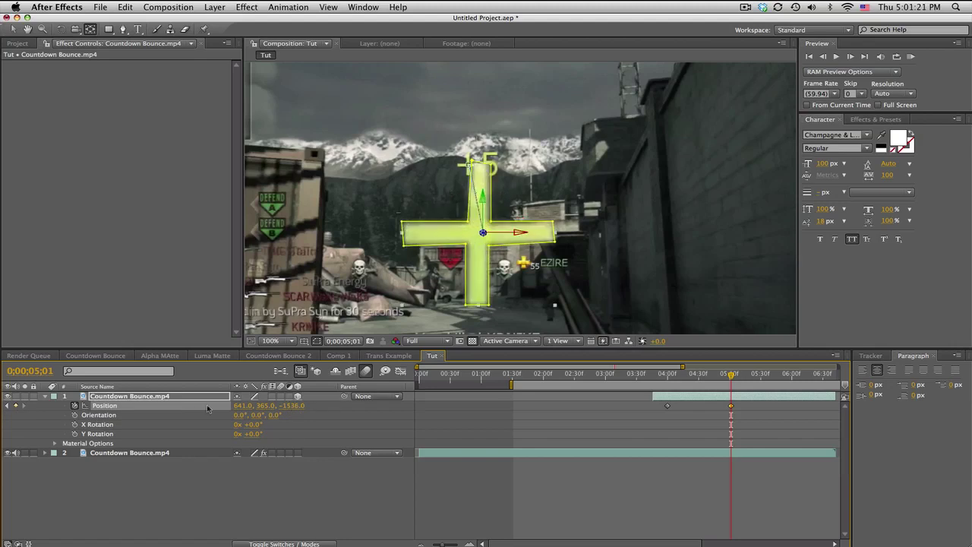
drag(298, 410, 243, 406)
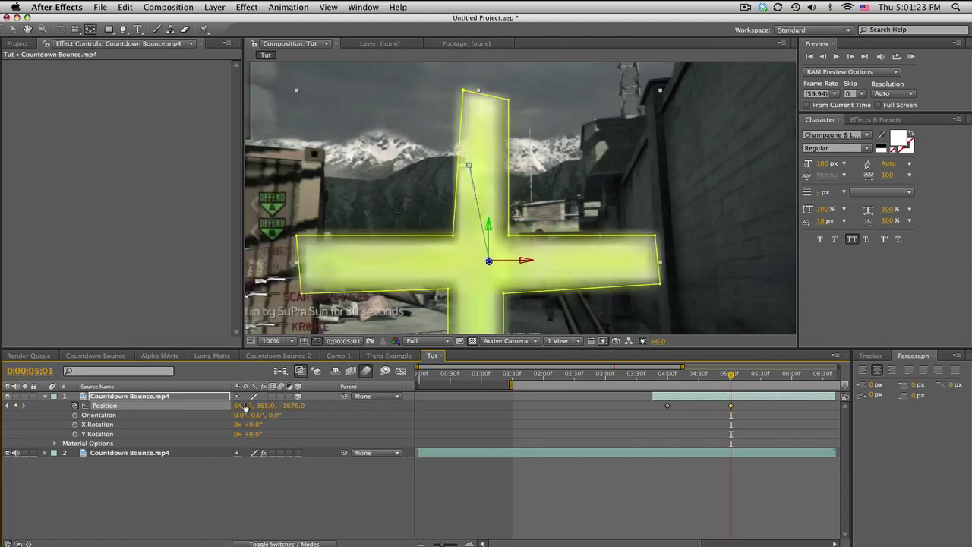
click(279, 340)
click(272, 342)
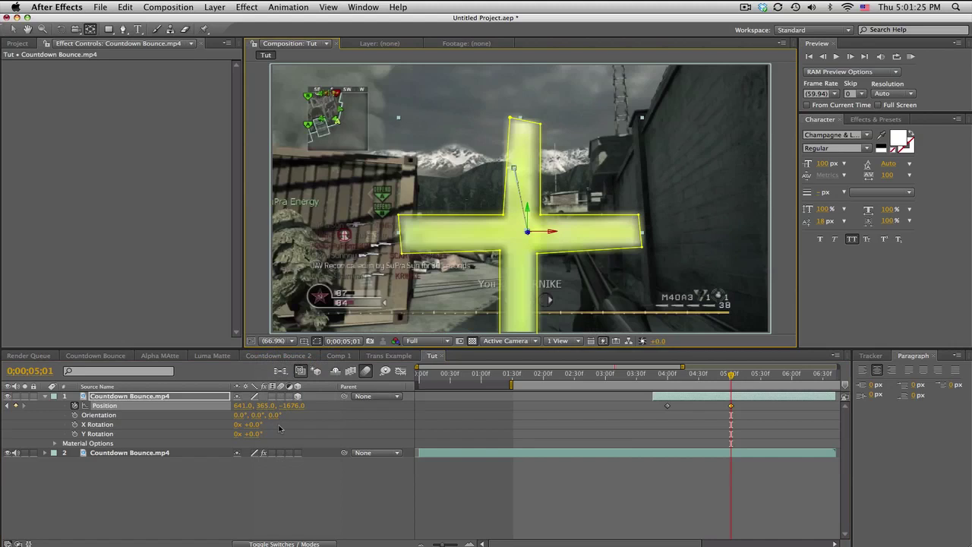
mouse_move(267, 411)
mouse_down()
mouse_move(234, 409)
mouse_move(284, 410)
mouse_up()
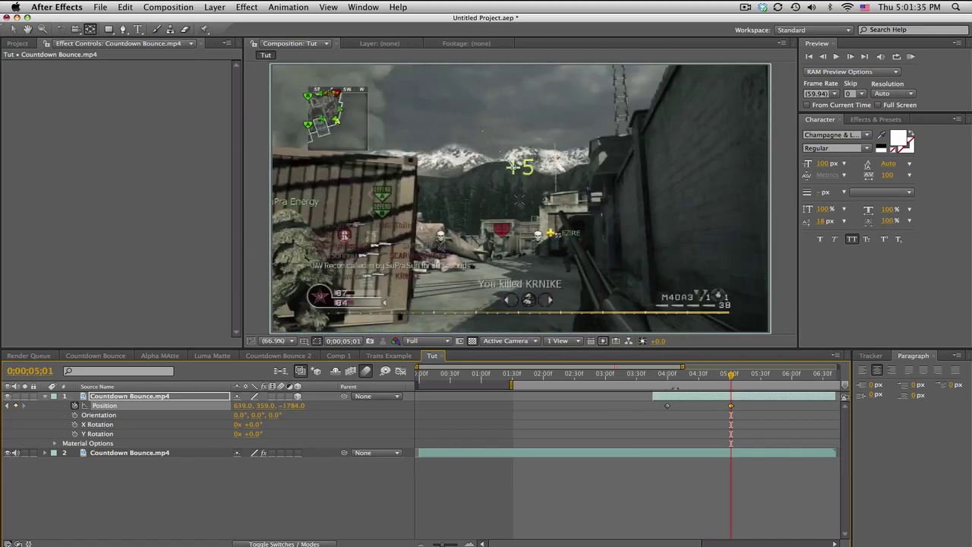
drag(624, 375, 610, 375)
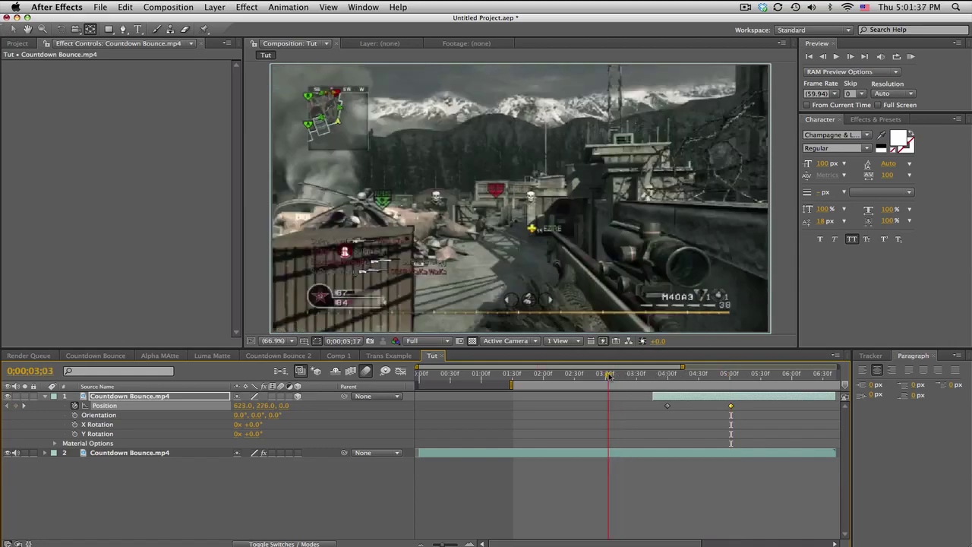
click(637, 375)
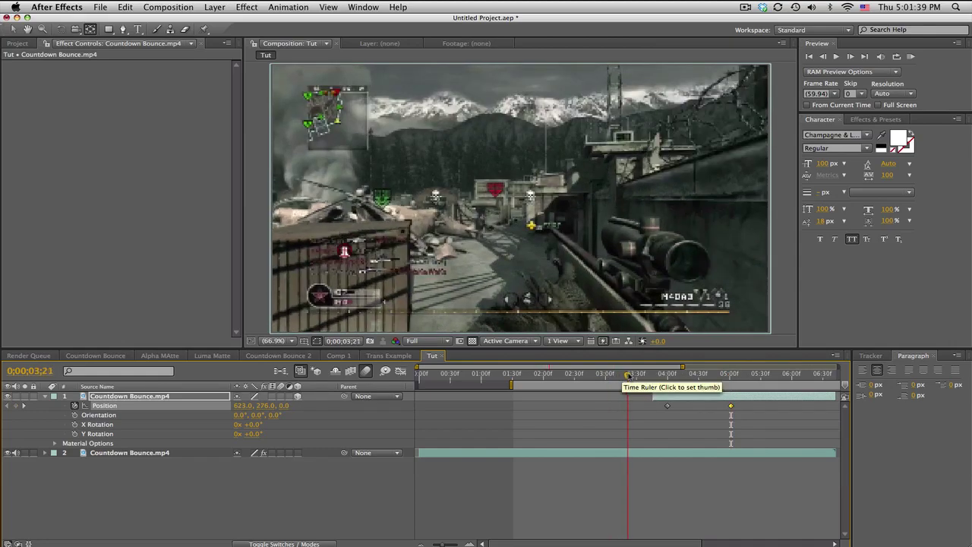
drag(637, 375, 709, 377)
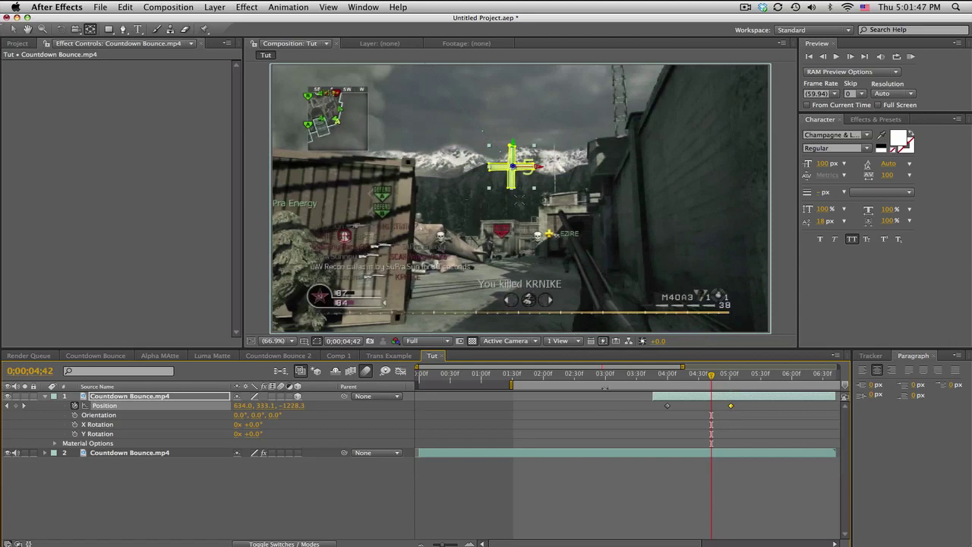
click(617, 417)
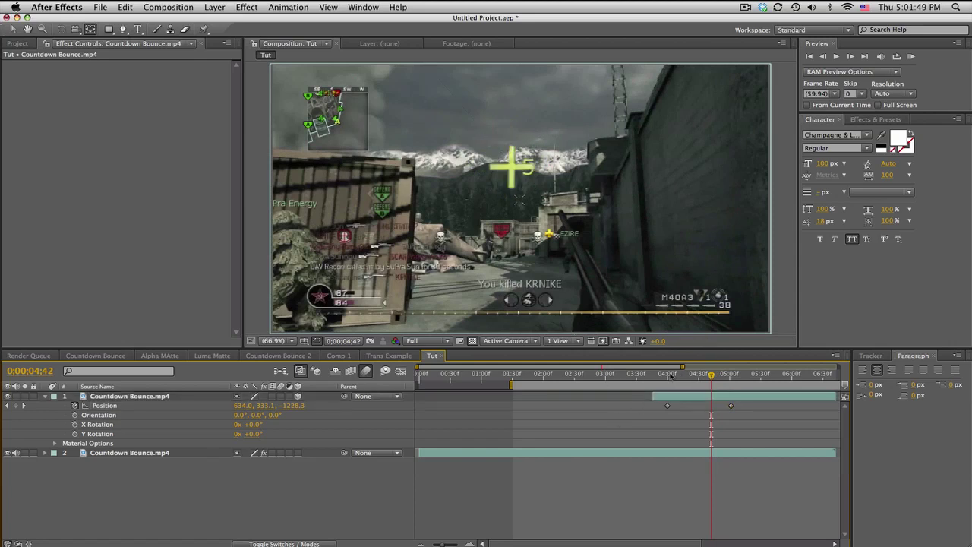
drag(661, 372, 728, 375)
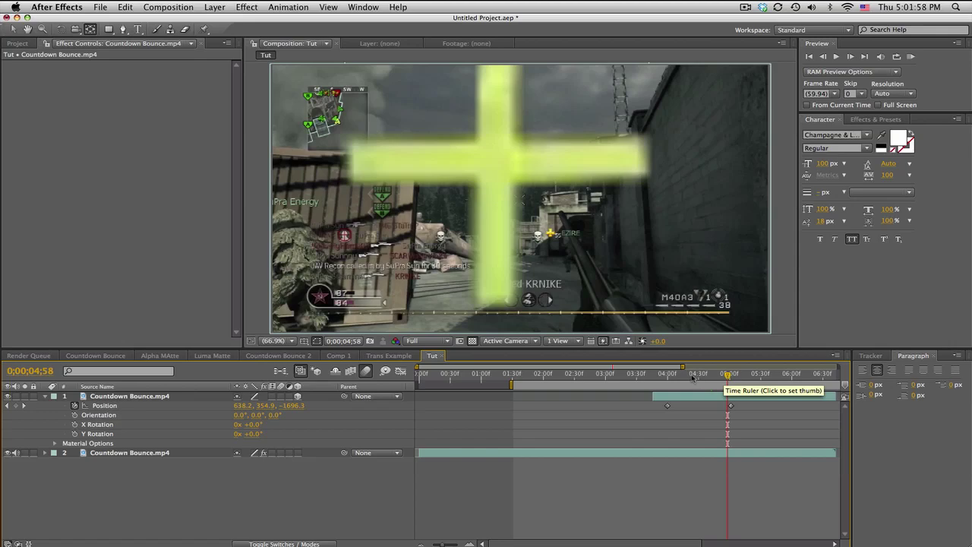
drag(693, 375, 727, 386)
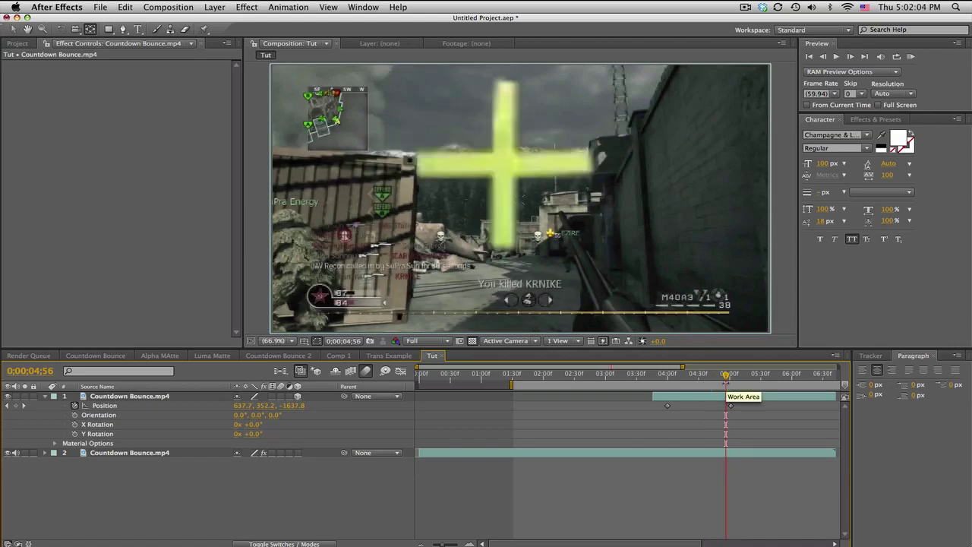
drag(727, 376, 733, 378)
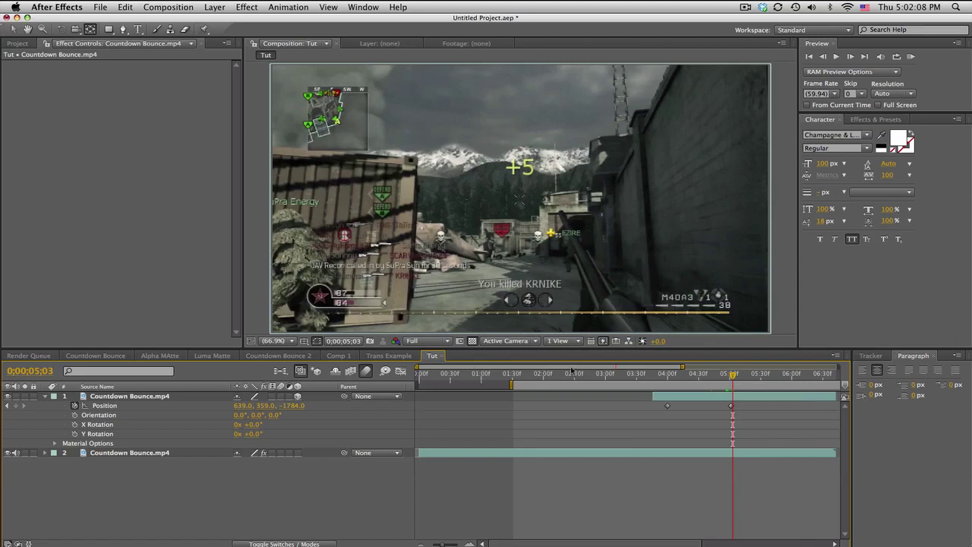
Step: Step the playhead frame by frame to 0;00;05;01
scroll(678, 443, right, 5)
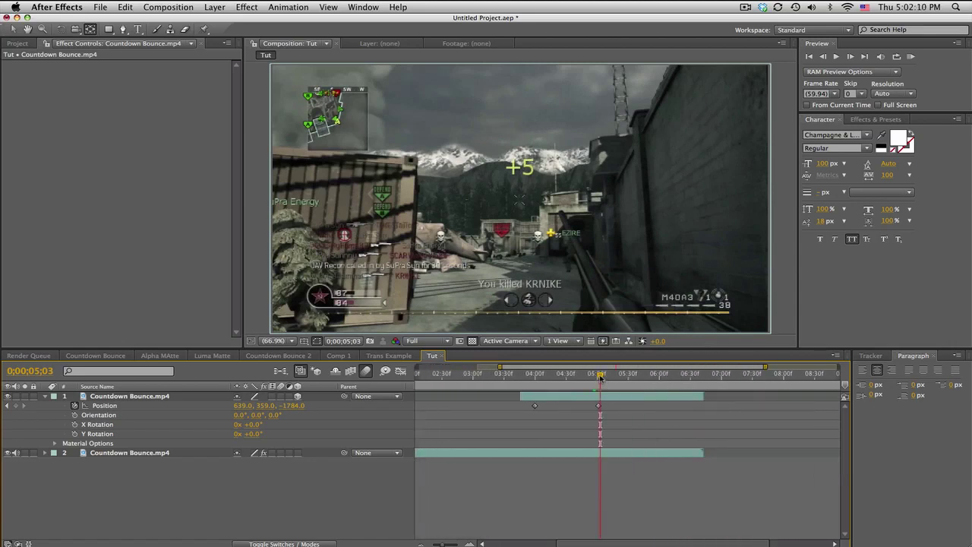
click(826, 57)
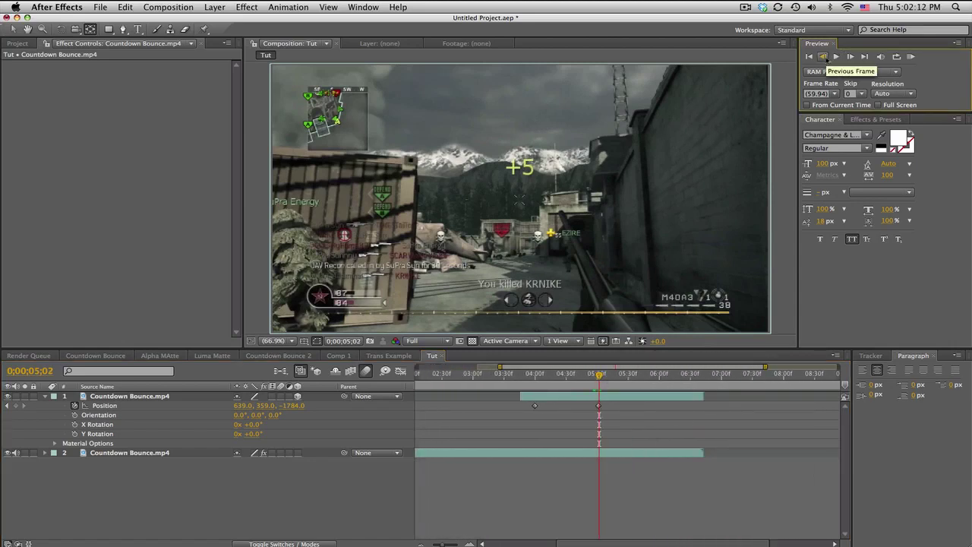
click(825, 57)
click(826, 57)
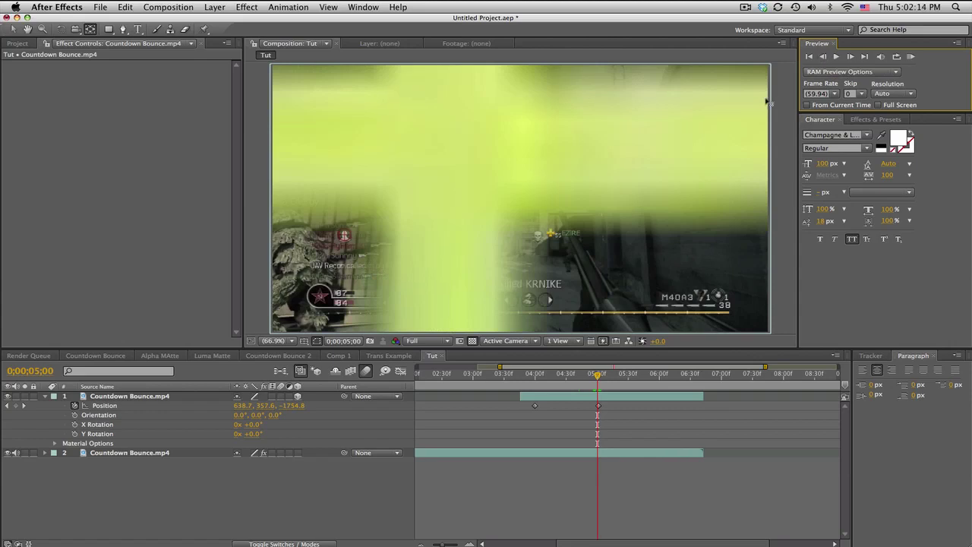
click(850, 57)
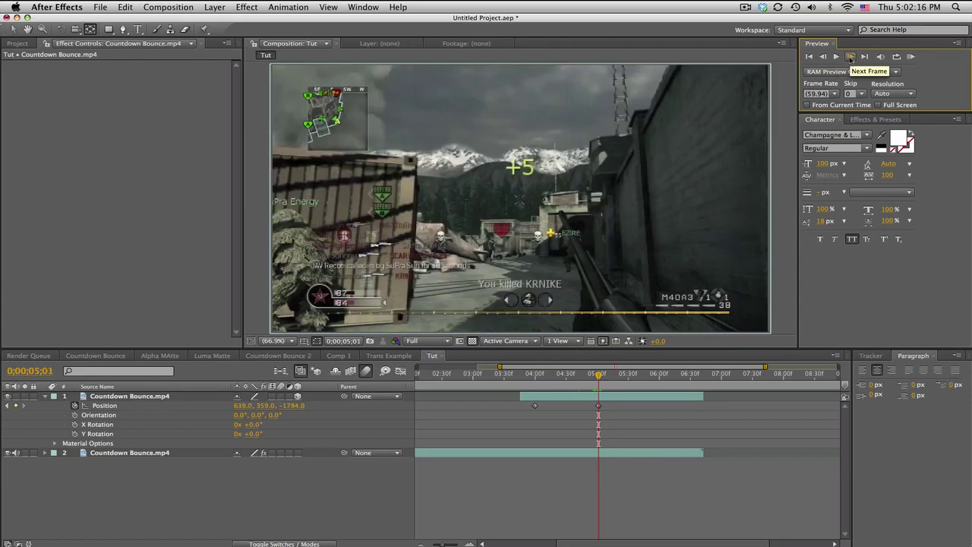
Step: Duplicate the underlying gameplay clip layer and move the copy to the top of the stack
click(18, 43)
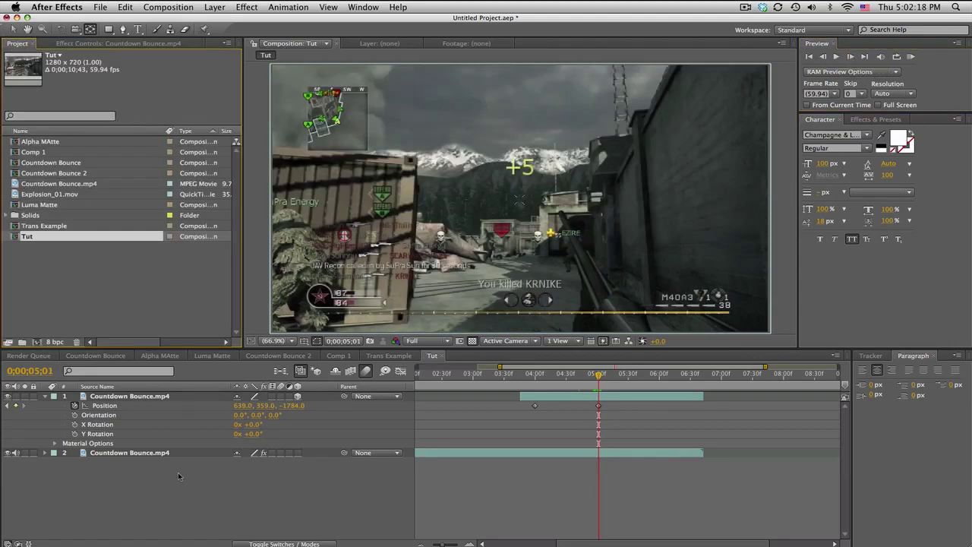
click(167, 454)
key(ctrl+d)
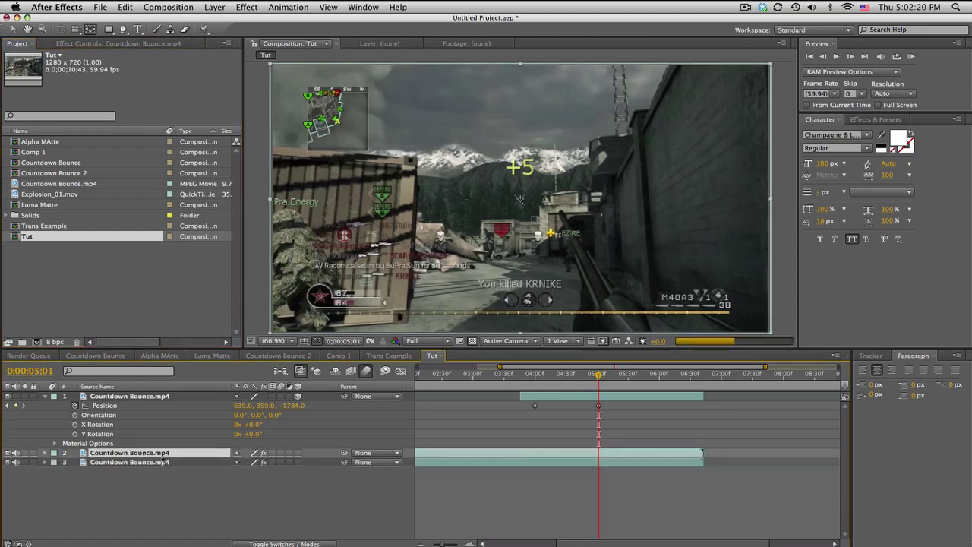
key(ctrl+bracketright)
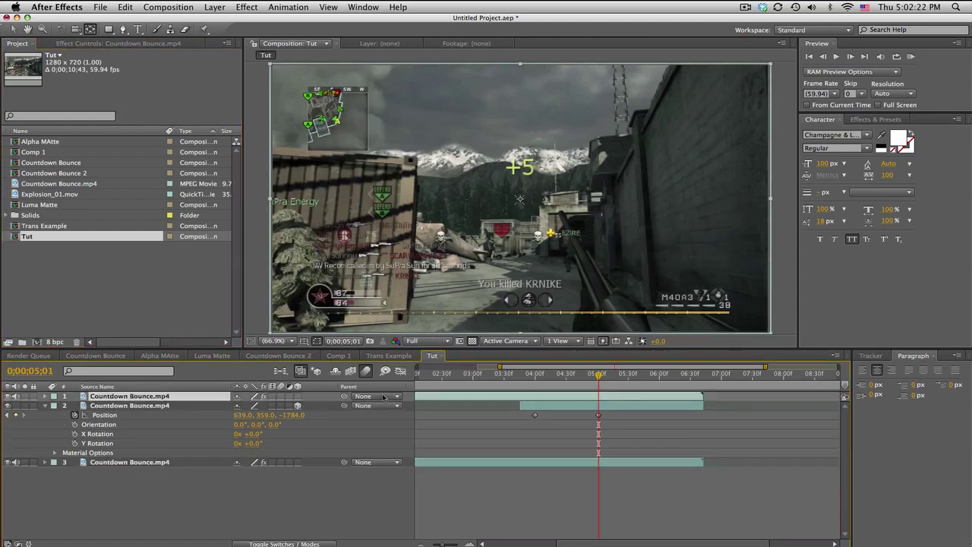
Step: Shift the duplicate clip to start around 5 seconds and scrub back to 0;04;39 to check the cut
key(v)
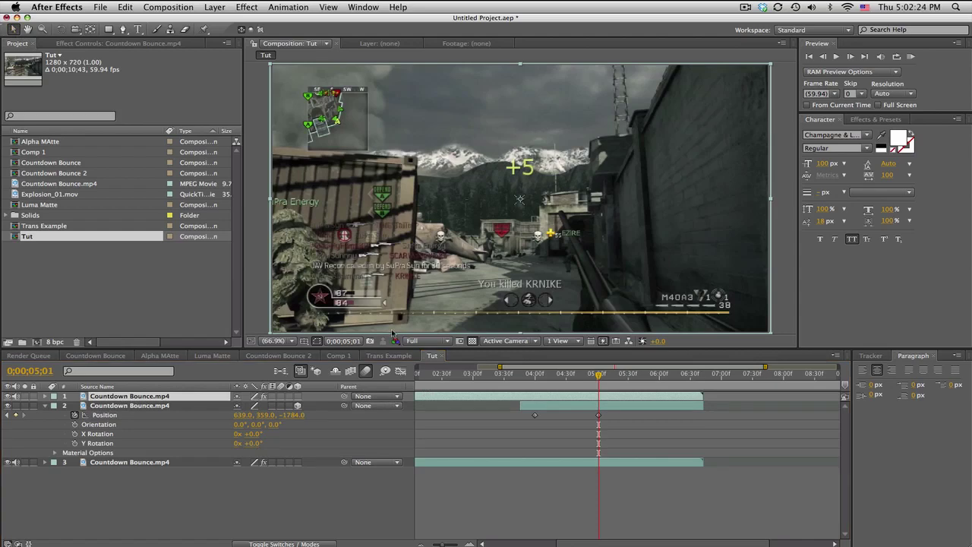
drag(436, 397, 605, 398)
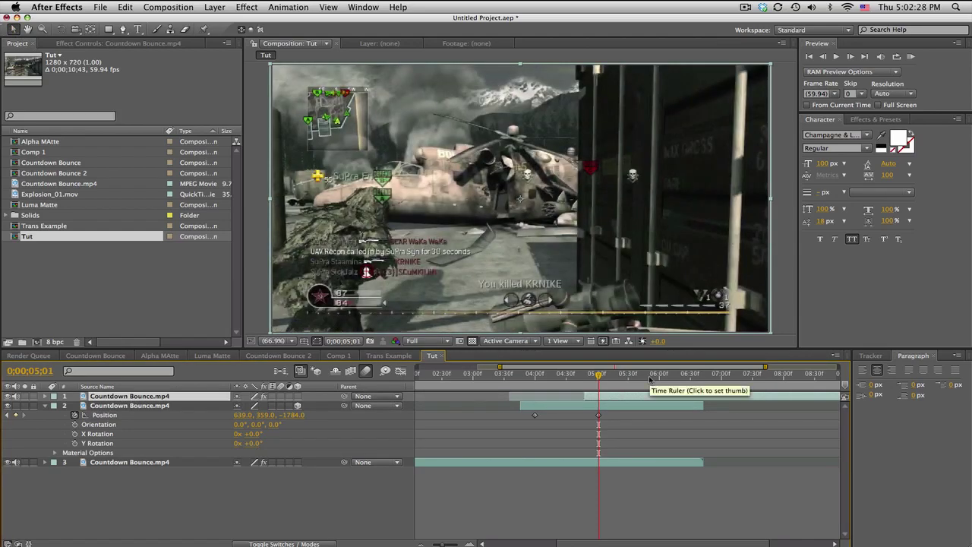
mouse_move(599, 375)
mouse_down()
mouse_move(575, 376)
mouse_move(606, 375)
mouse_up()
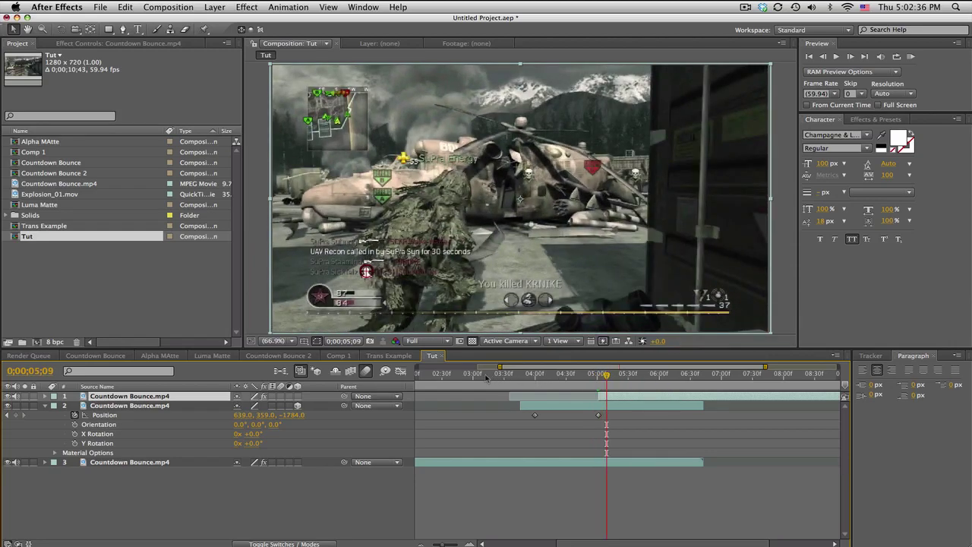
Step: Set the preview range from just before the cut to 0;00;06;29 and switch preview resolution to Half
click(451, 374)
click(689, 374)
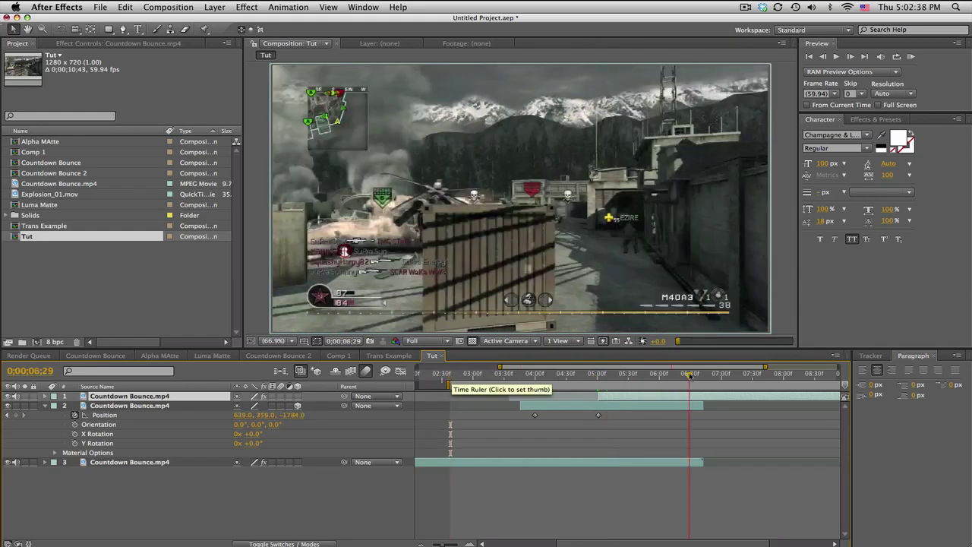
click(428, 340)
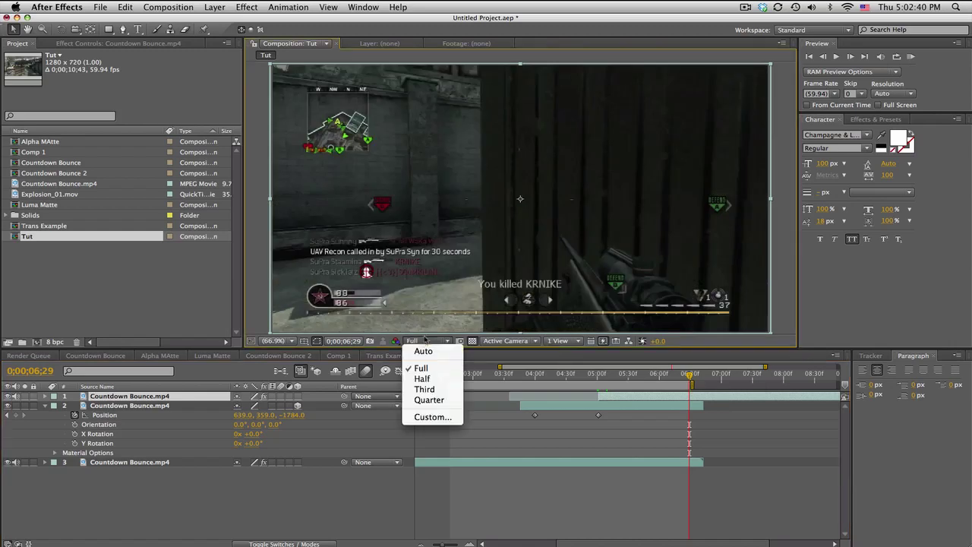
click(422, 379)
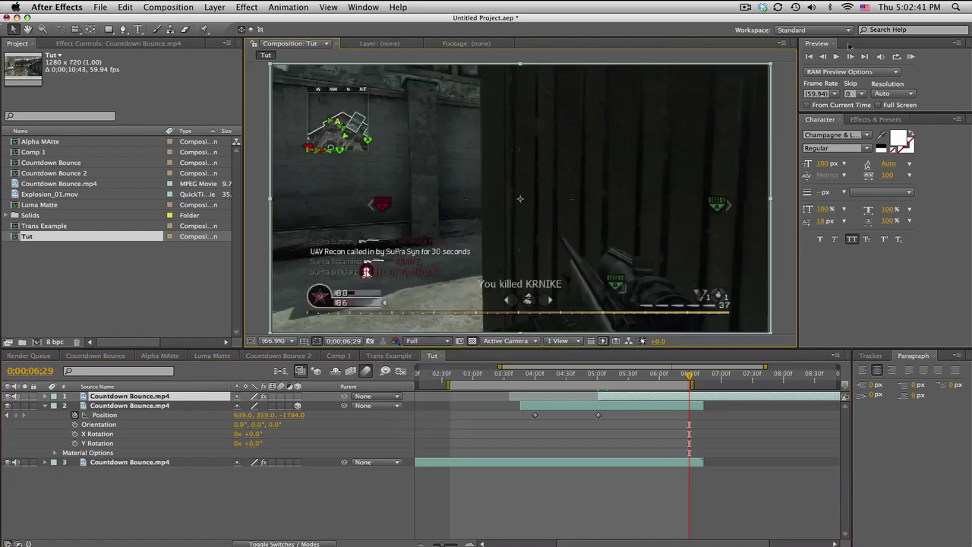
click(912, 57)
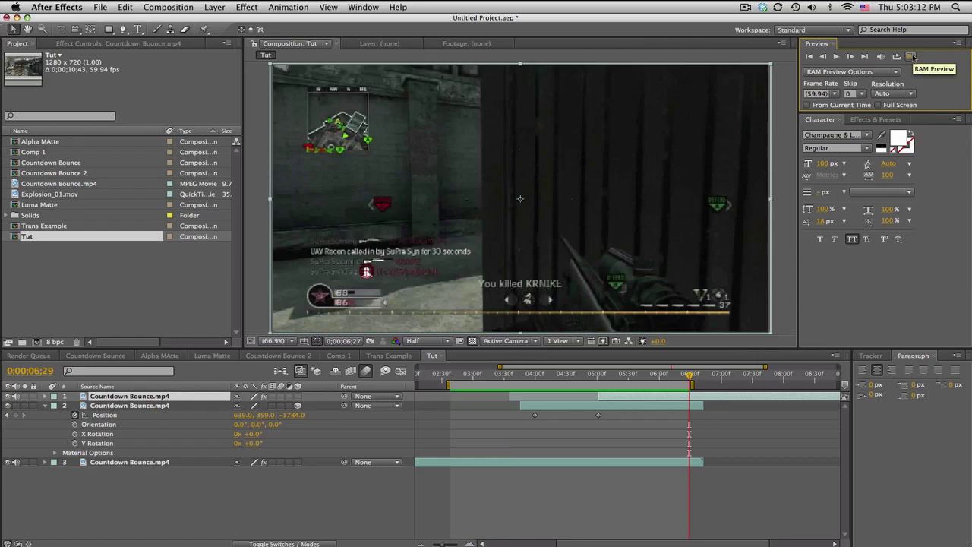
drag(515, 372, 652, 369)
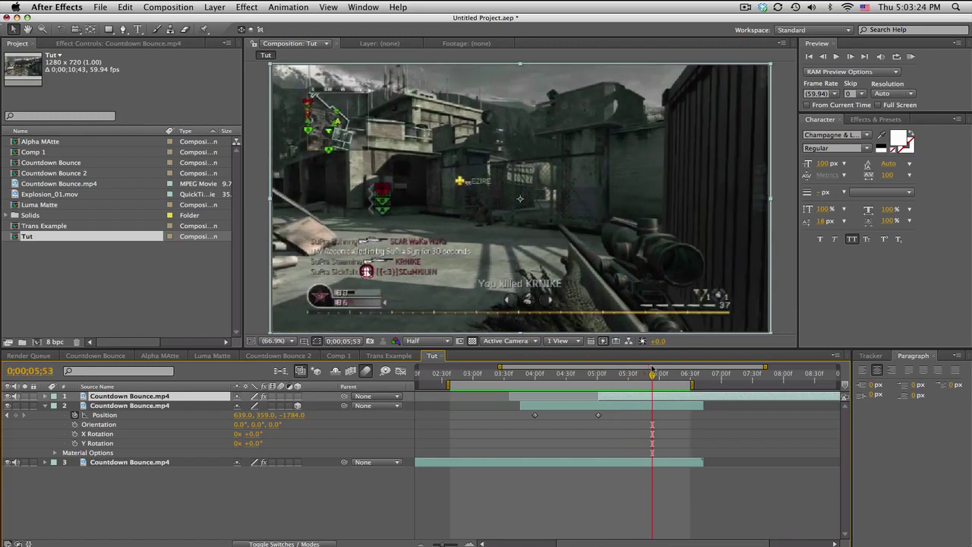
drag(652, 369, 487, 377)
key(space)
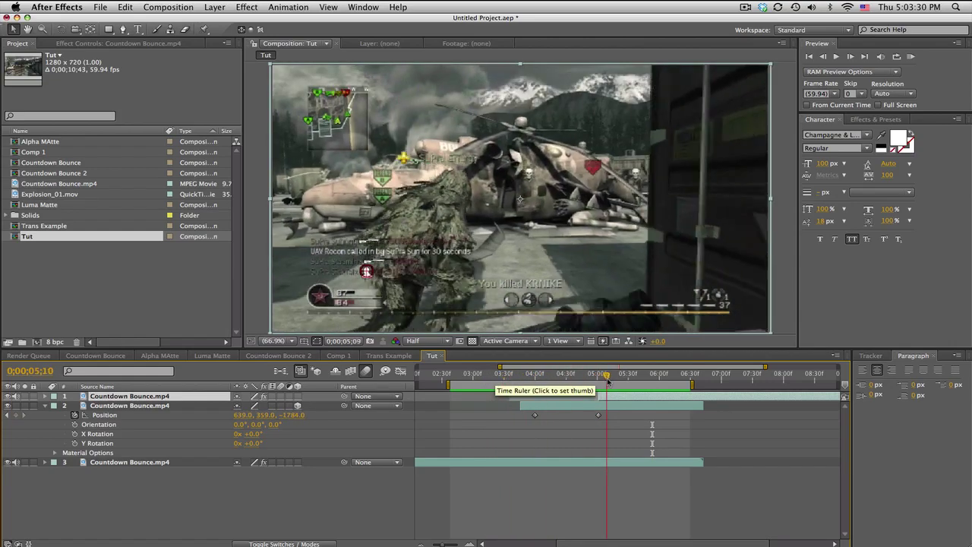